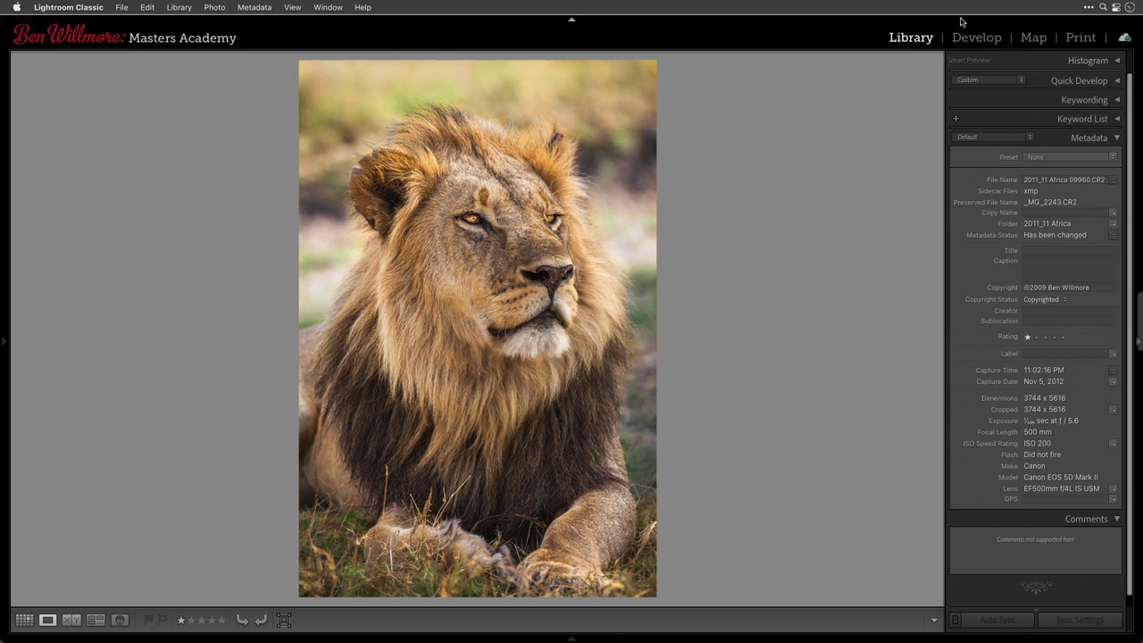
Open the lion photo in the Develop module, reset all its adjustments and show the Basic adjustments.
click(976, 36)
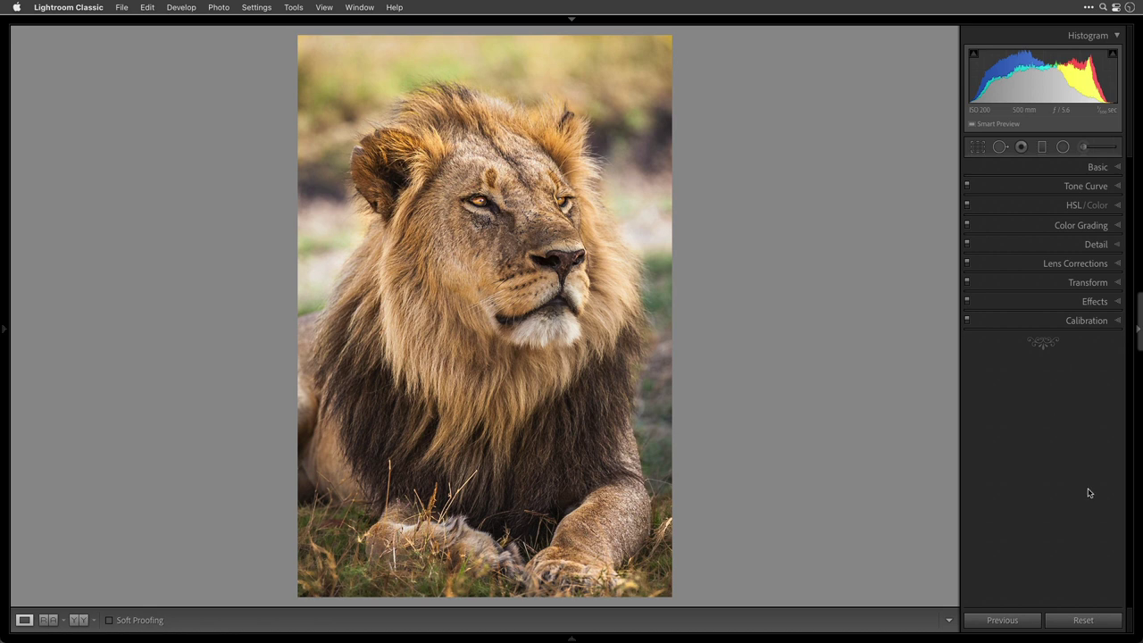
click(1083, 620)
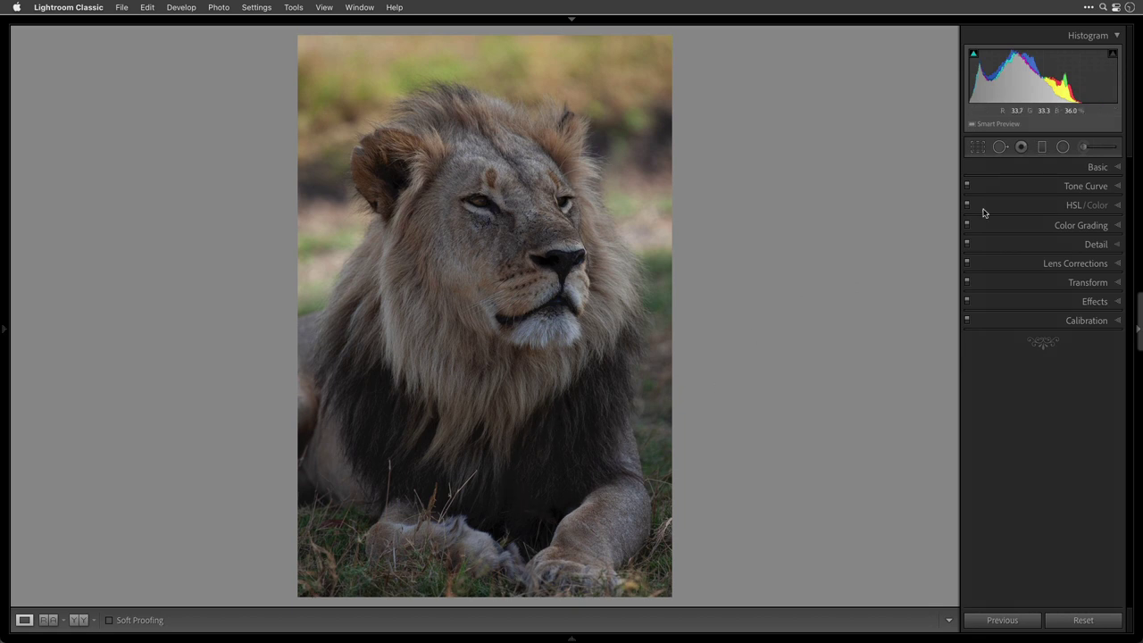
click(1098, 167)
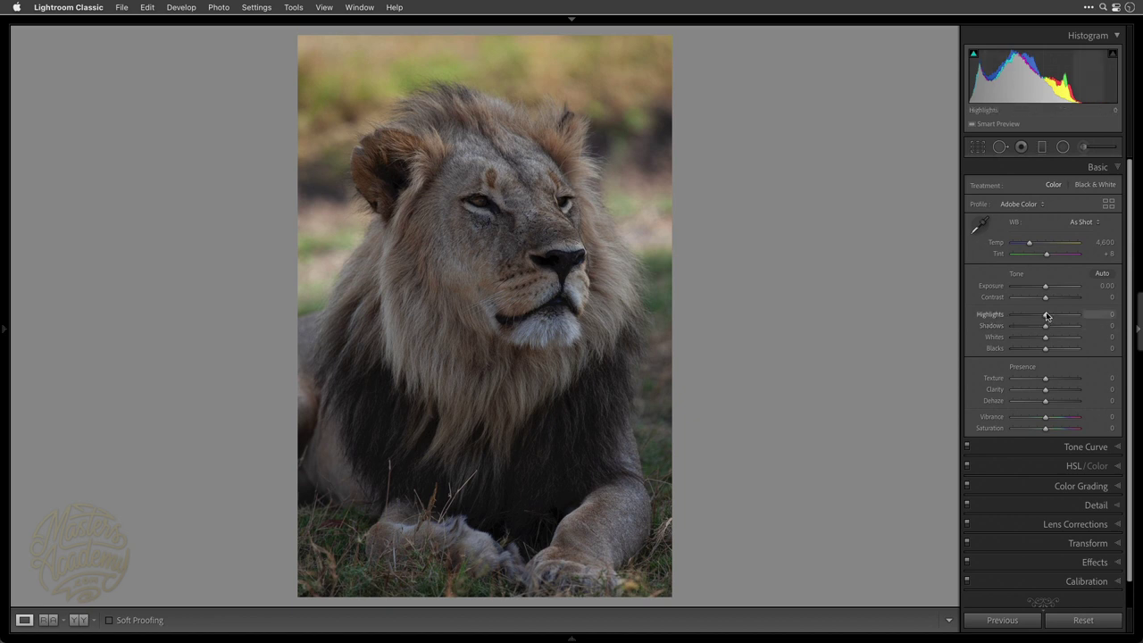
Set the photo's Highlights to -100, Shadows to +71 and Exposure to +0.75.
drag(1046, 316, 954, 316)
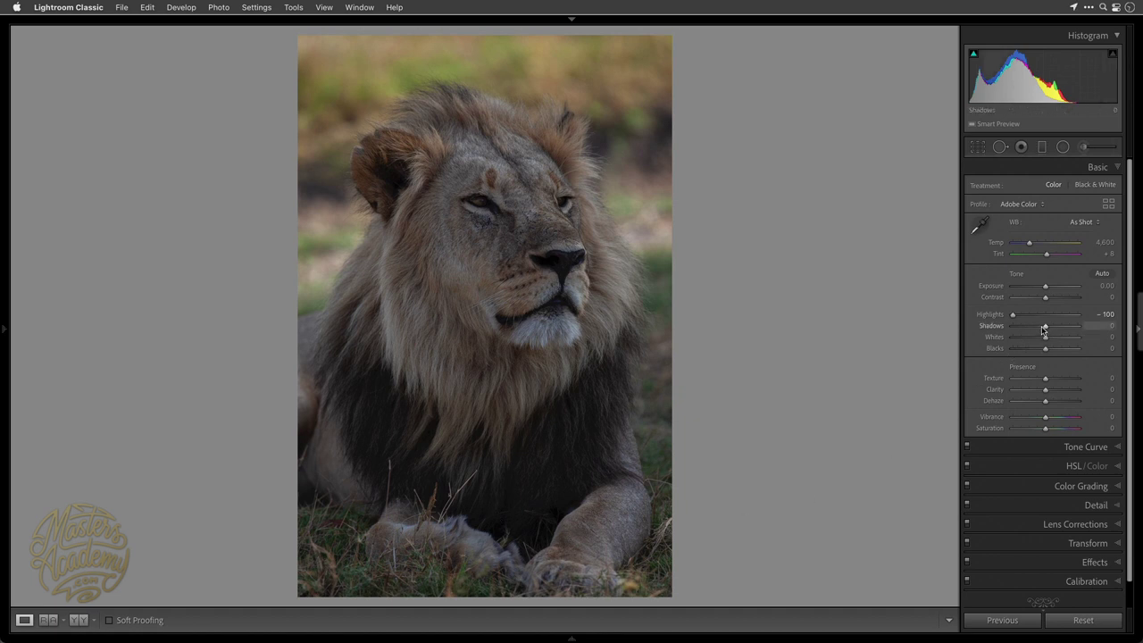
drag(1046, 327, 1069, 328)
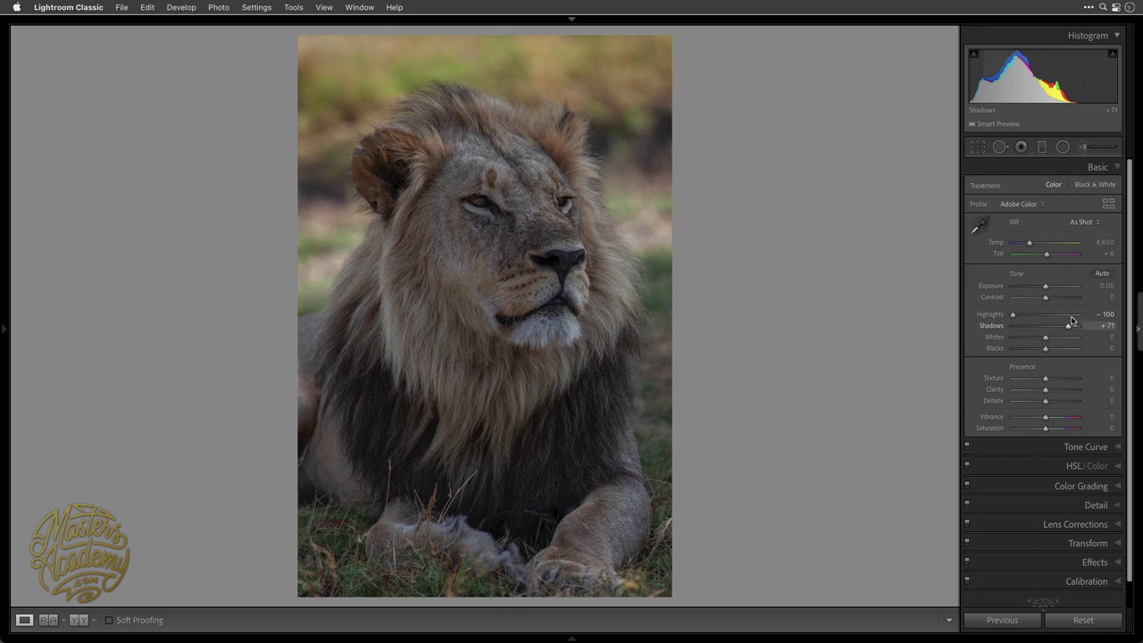
mouse_move(1044, 288)
mouse_down()
mouse_move(1063, 289)
mouse_move(1050, 287)
mouse_up()
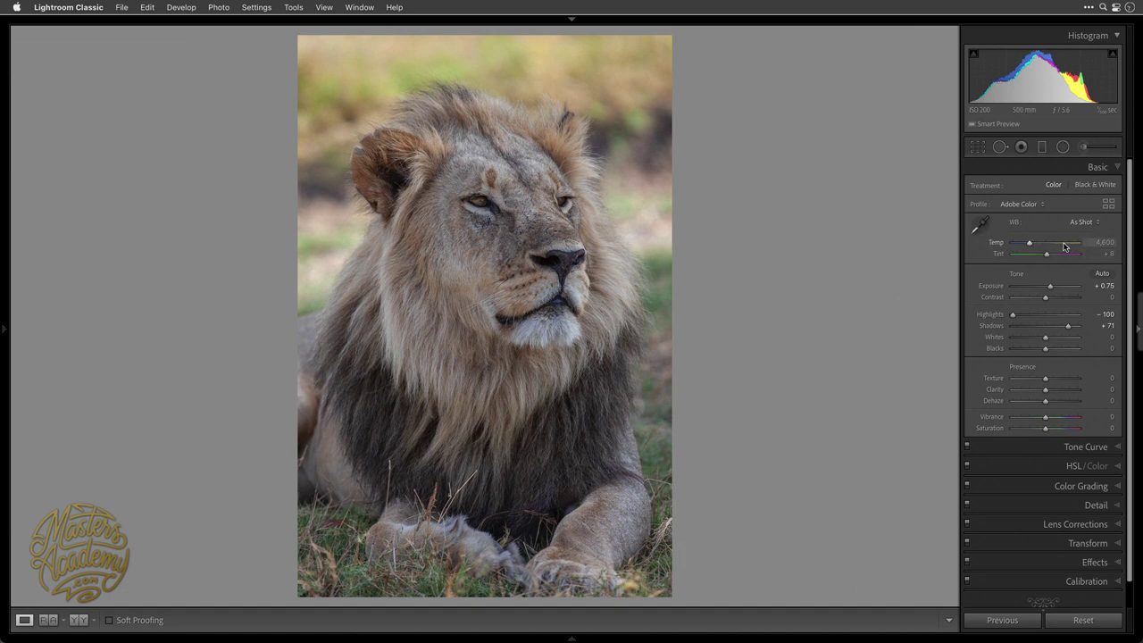
Warm the photo's white balance by setting Temp to 5,826 and Tint to +9.
mouse_move(1030, 244)
mouse_down()
mouse_move(1083, 243)
mouse_move(1003, 238)
mouse_move(1099, 234)
mouse_move(1050, 237)
mouse_up()
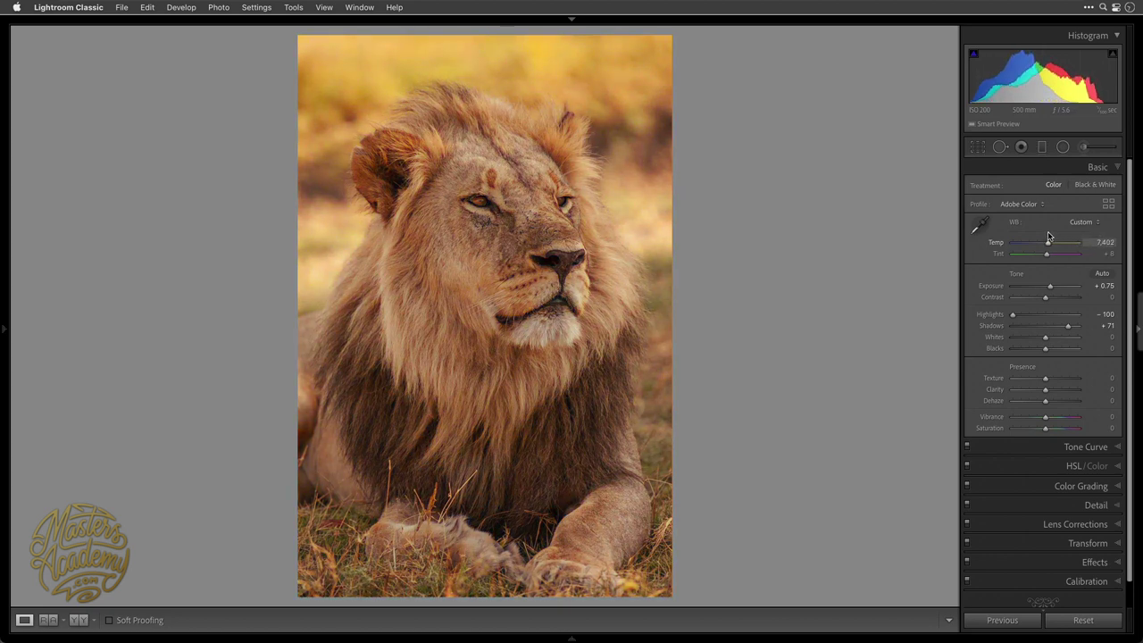
mouse_move(1037, 234)
mouse_down()
mouse_move(1087, 234)
mouse_move(1015, 234)
mouse_move(1056, 231)
mouse_move(1038, 226)
mouse_up()
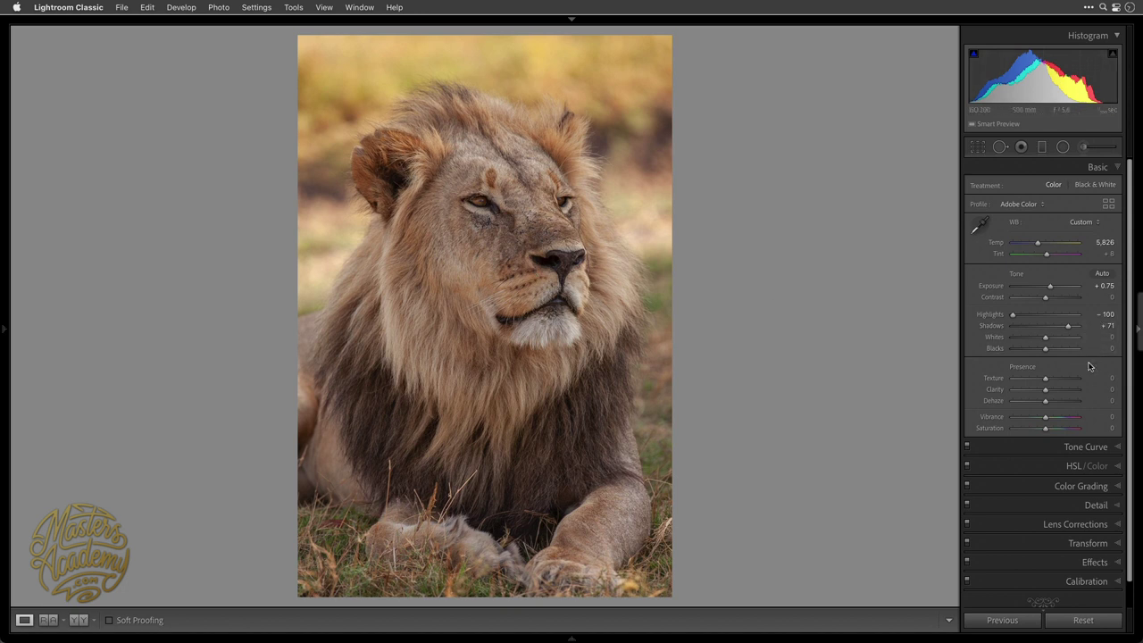
mouse_move(1050, 254)
mouse_down()
mouse_move(1067, 256)
mouse_move(1032, 256)
mouse_move(1063, 256)
mouse_move(1046, 255)
mouse_up()
Set the photo's Contrast to +38, keeping Shadows at +71.
drag(1046, 300, 1059, 302)
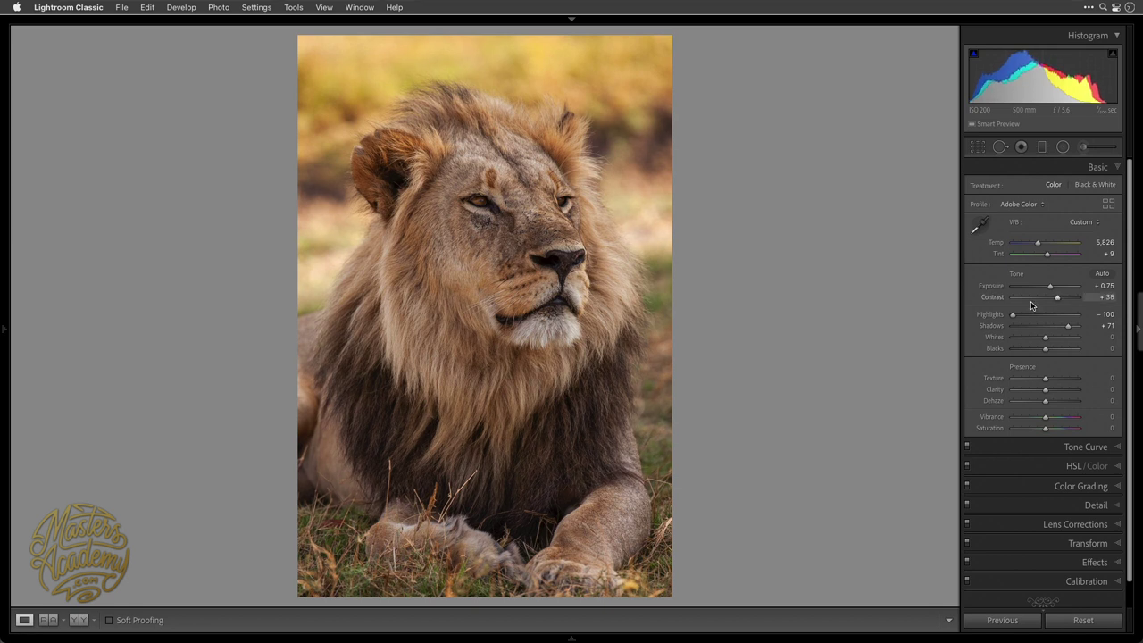
drag(1065, 329, 1068, 329)
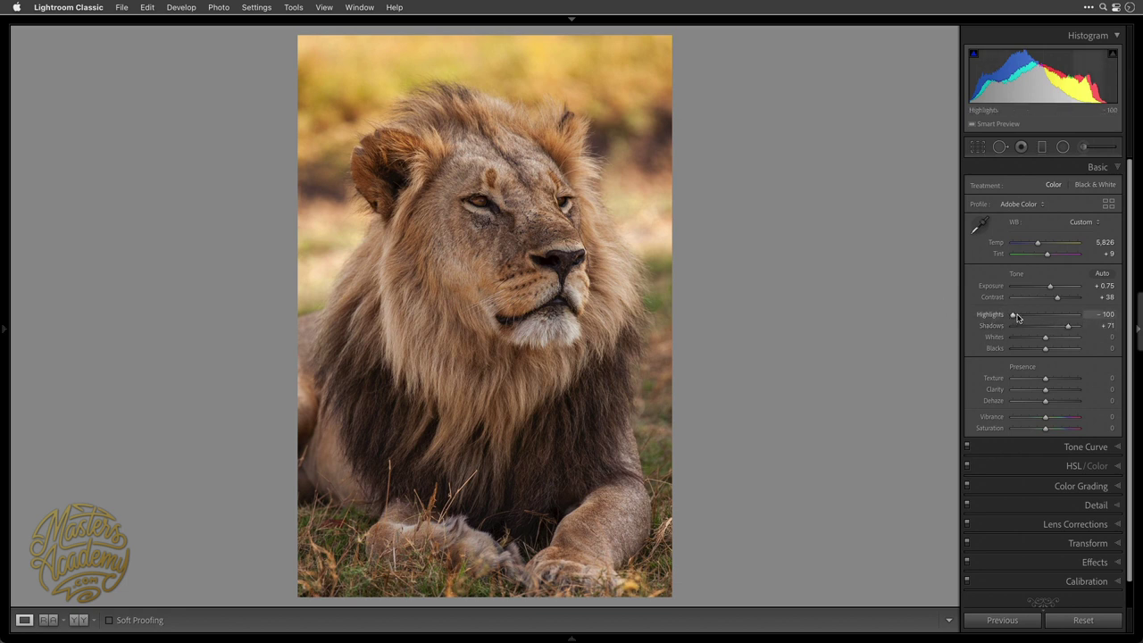
drag(1076, 328, 1063, 329)
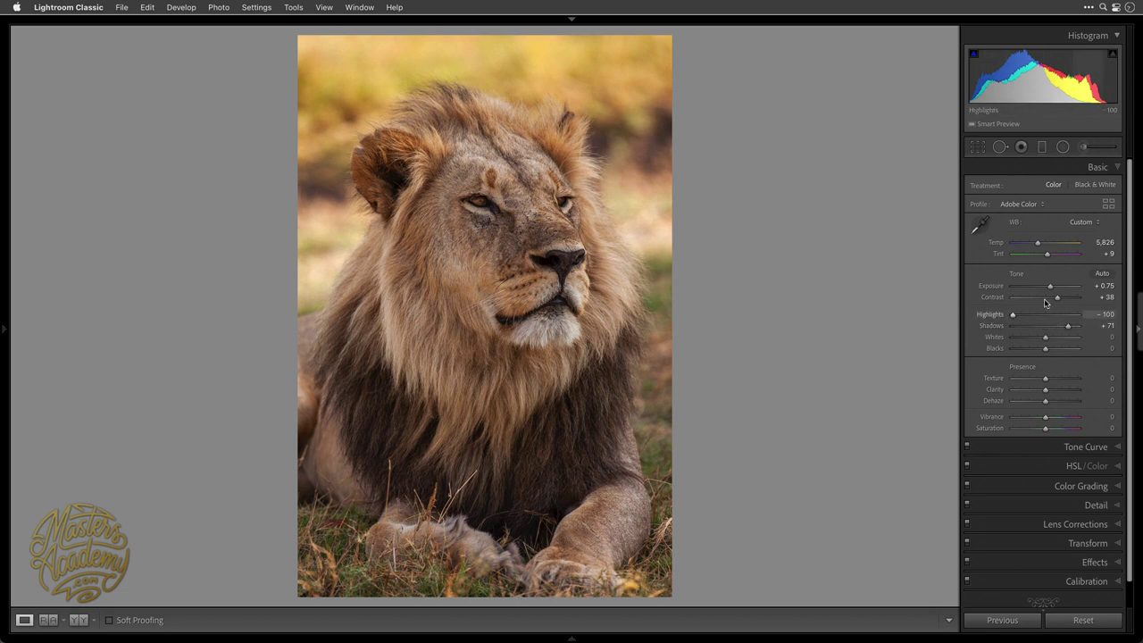
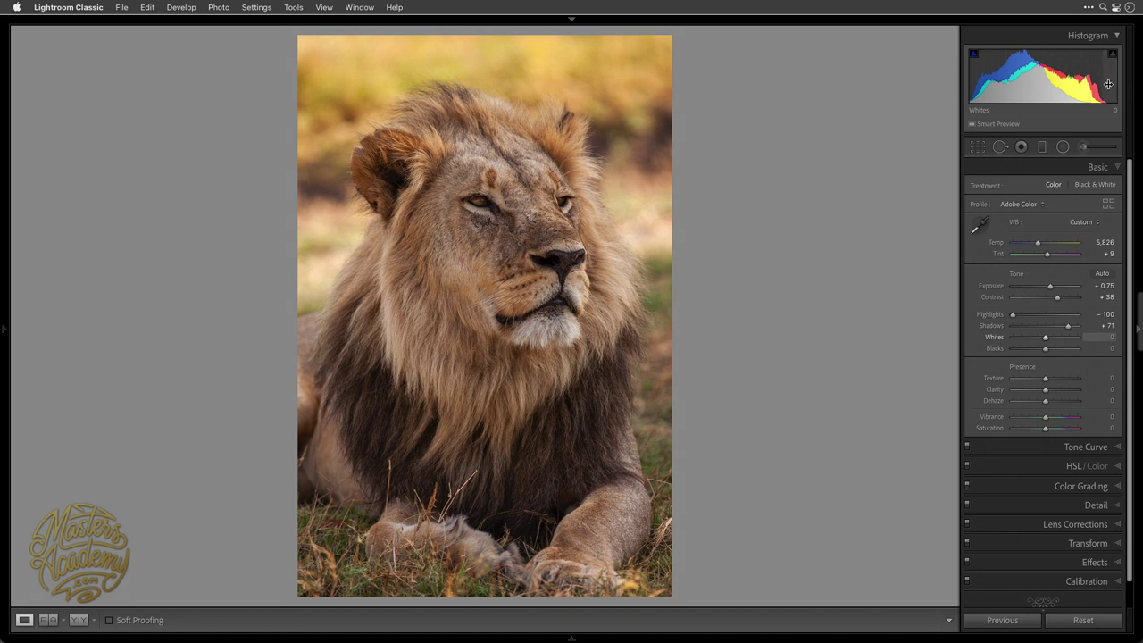
Try Whites values from +65 up to +92 with the clipping preview, and reset Whites to its default.
drag(1084, 86, 1122, 86)
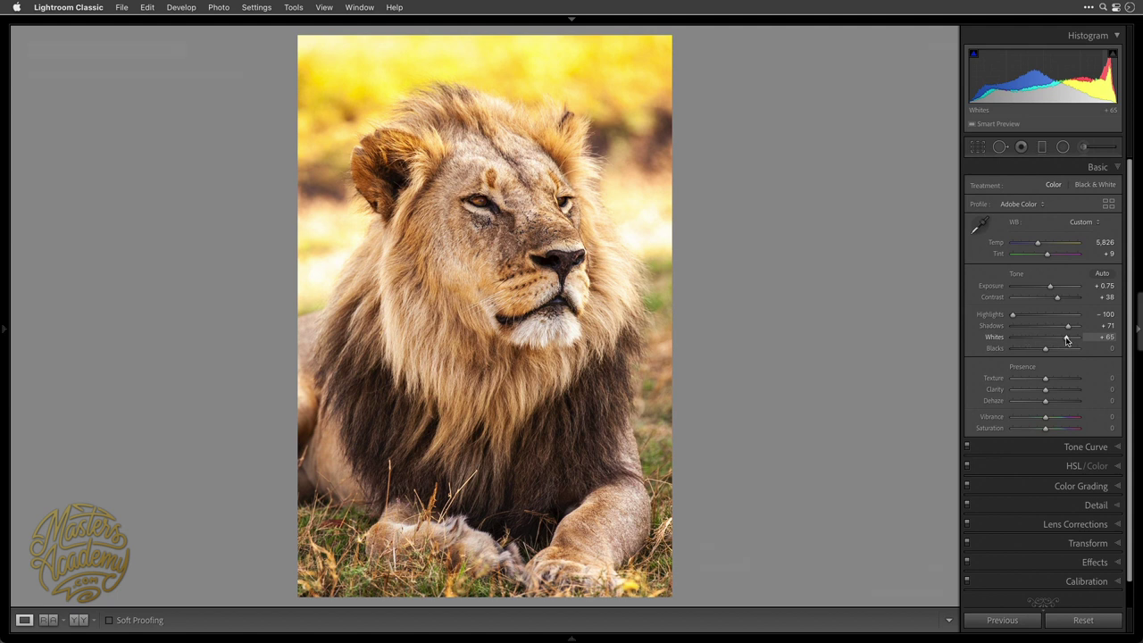
key(alt)
alt+click(1065, 339)
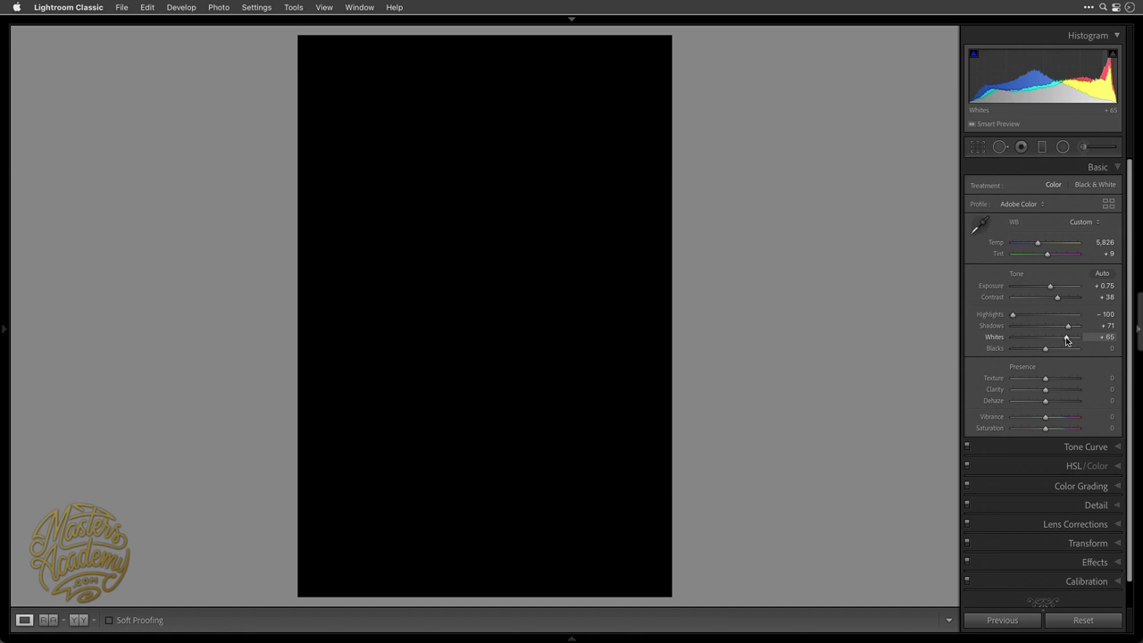
drag(1066, 339, 1074, 340)
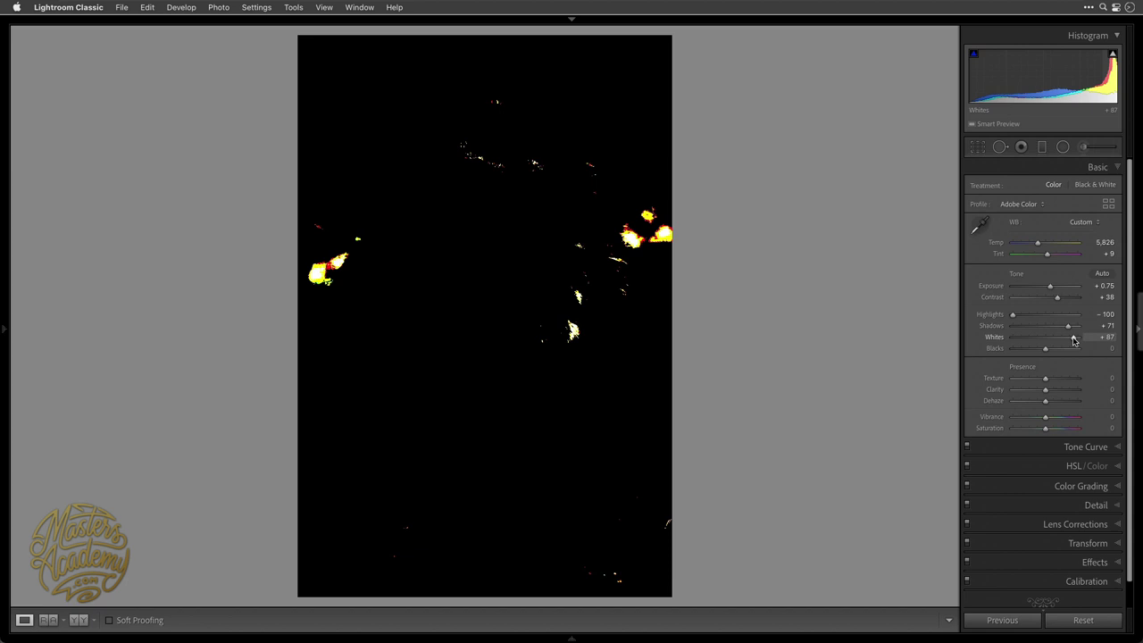
drag(1074, 340, 1075, 340)
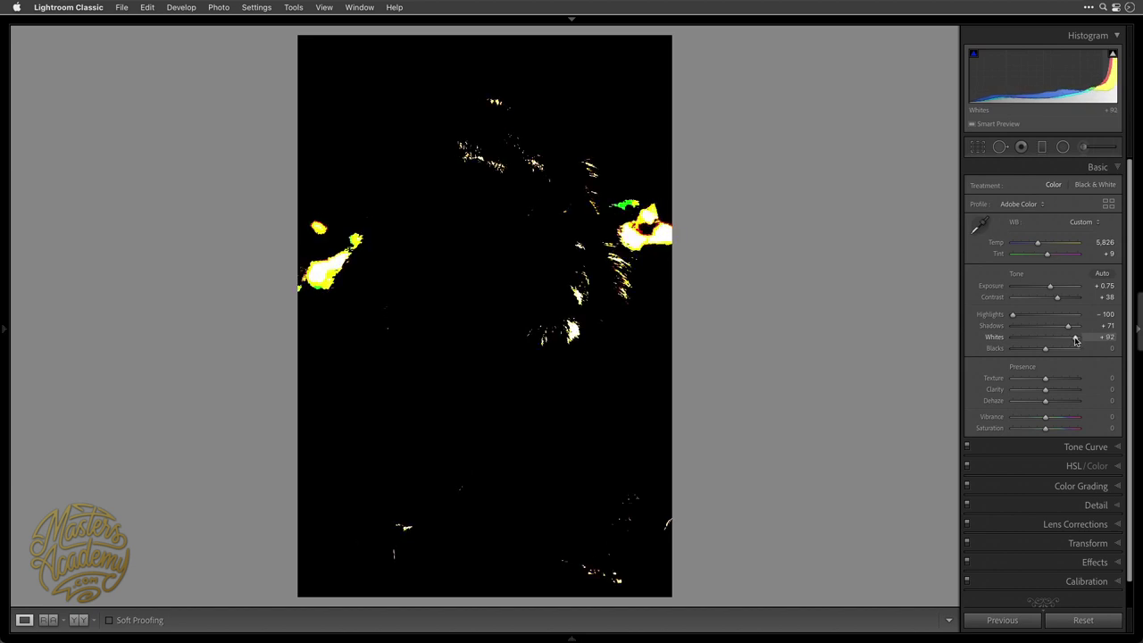
drag(1076, 340, 1075, 341)
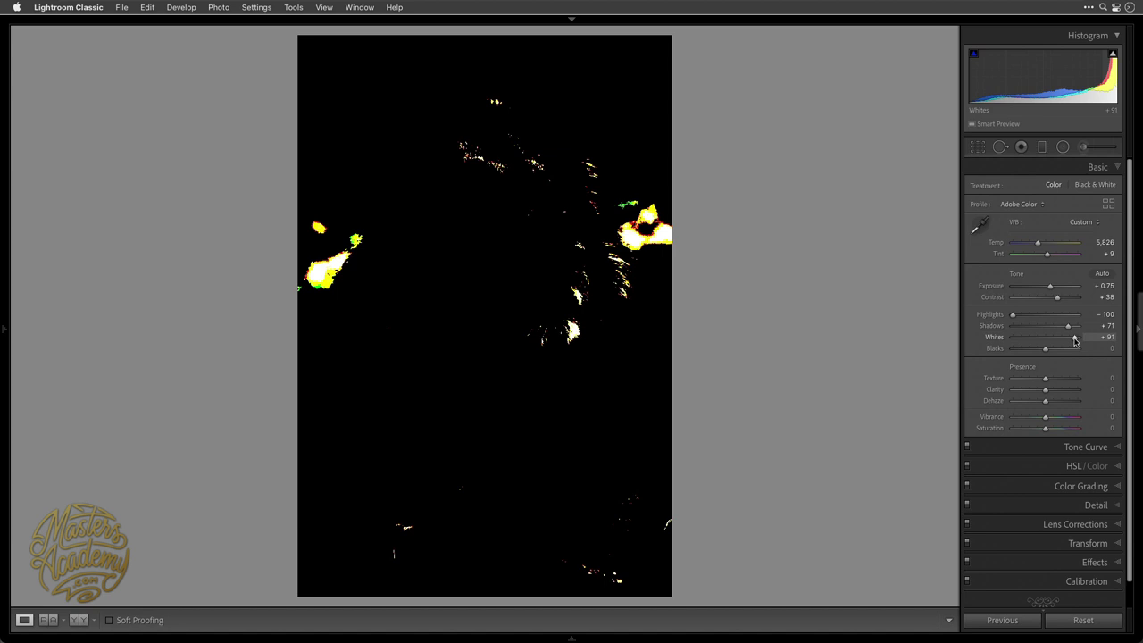
drag(1075, 341, 1074, 340)
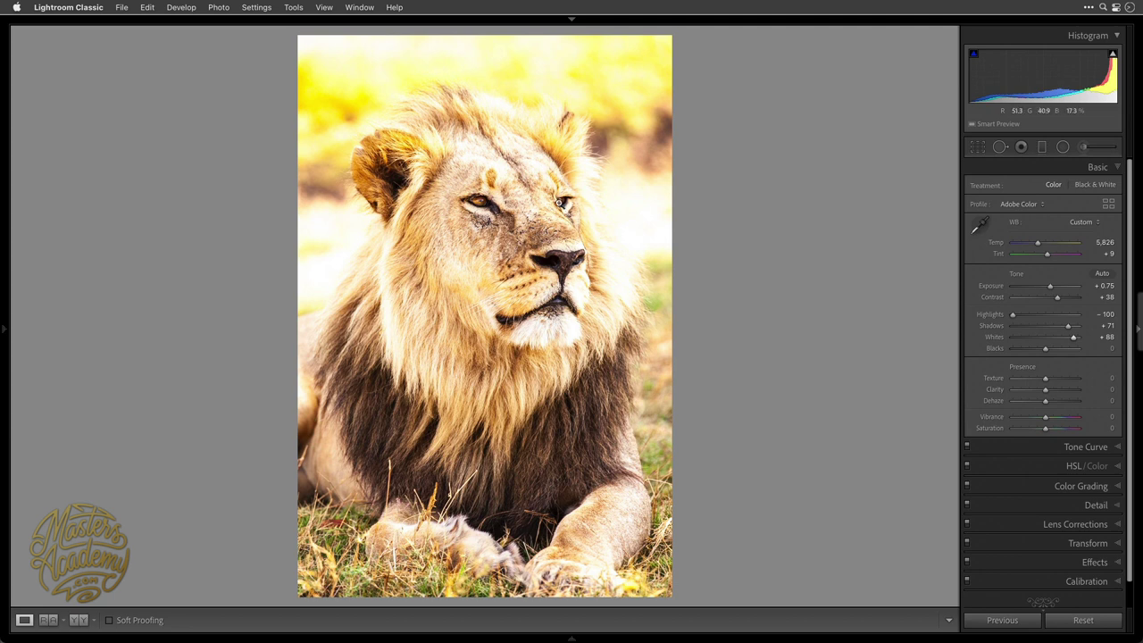
double_click(1074, 340)
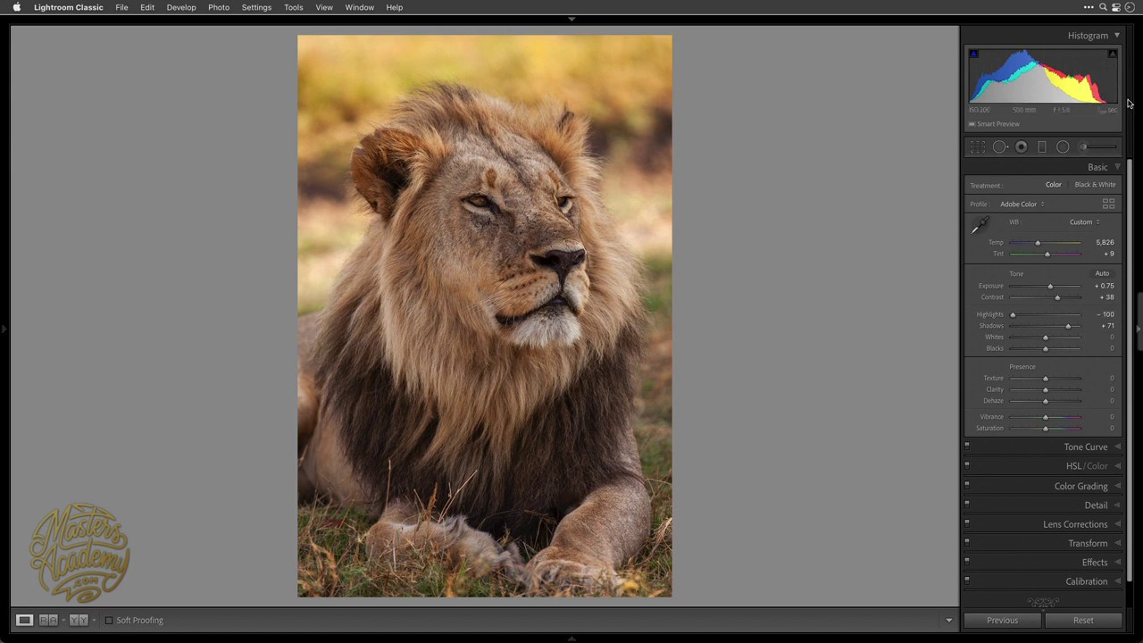
Set the photo's Whites to +51 and Vibrance to +42.
drag(1108, 82, 1142, 83)
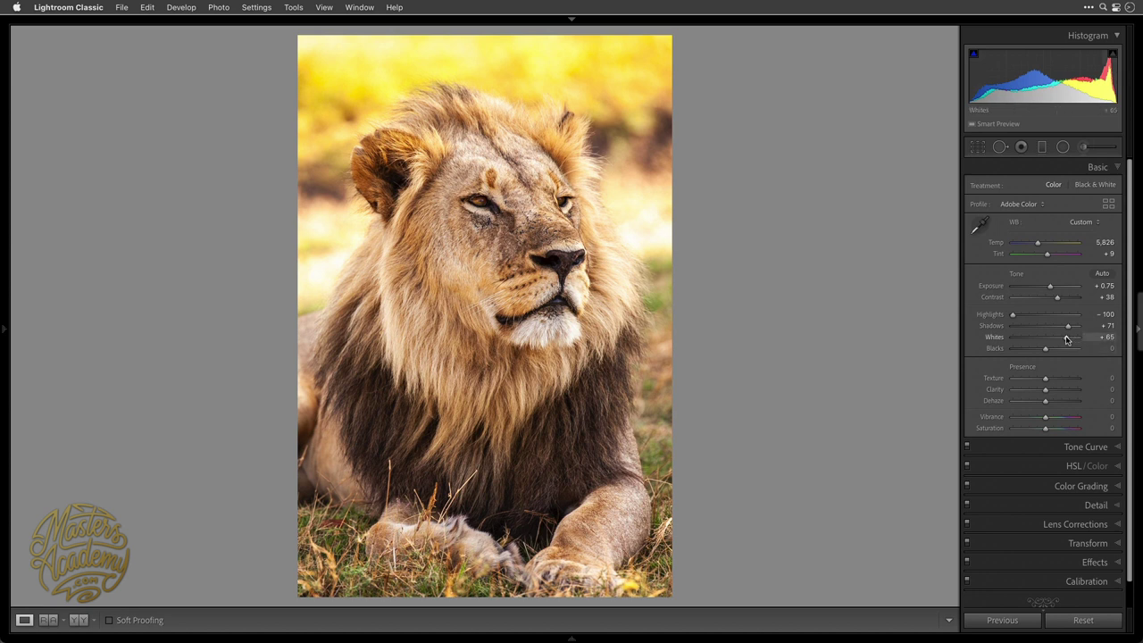
drag(1065, 339, 1063, 340)
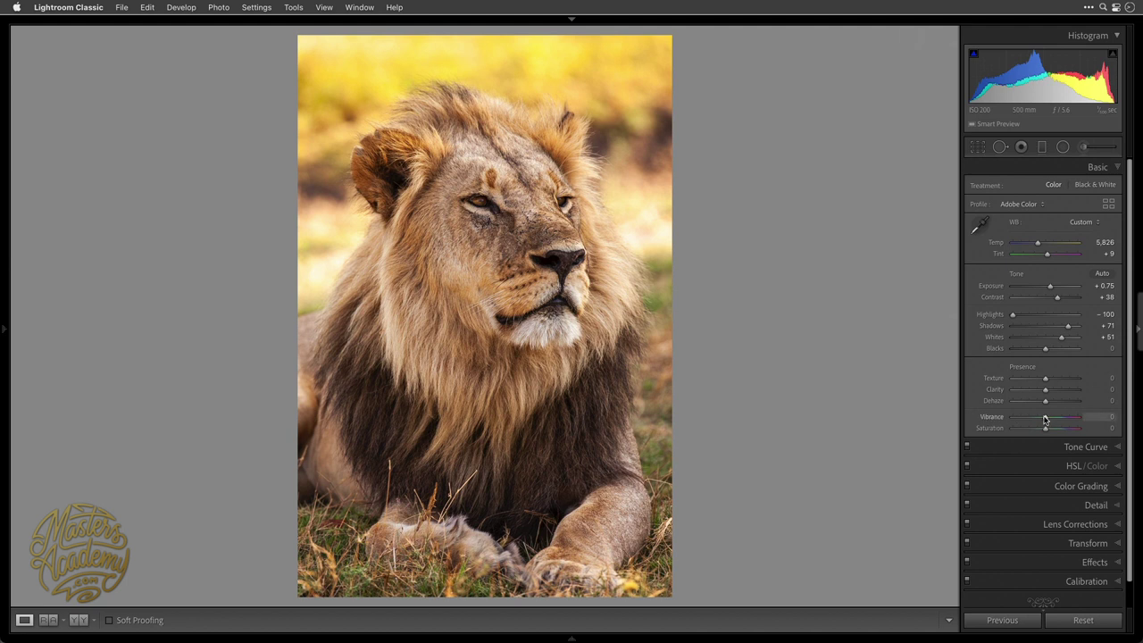
drag(1046, 420, 1060, 423)
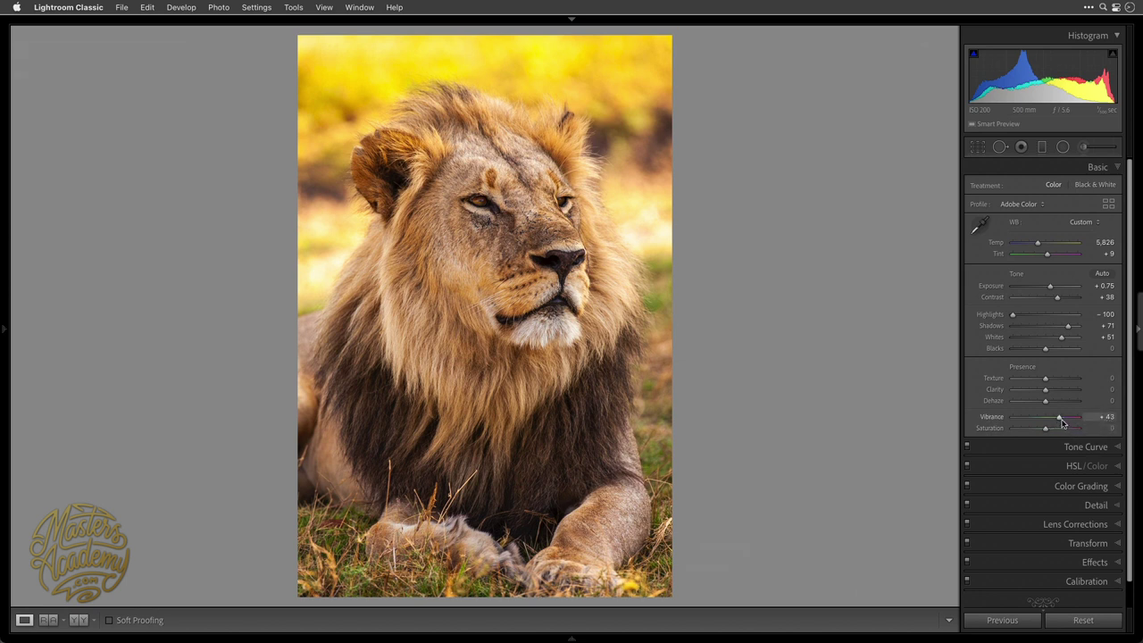
drag(1059, 420, 1060, 422)
Widen the adjustment area to lengthen its sliders, trying an extra-wide size before settling on a moderate one.
drag(956, 350, 833, 348)
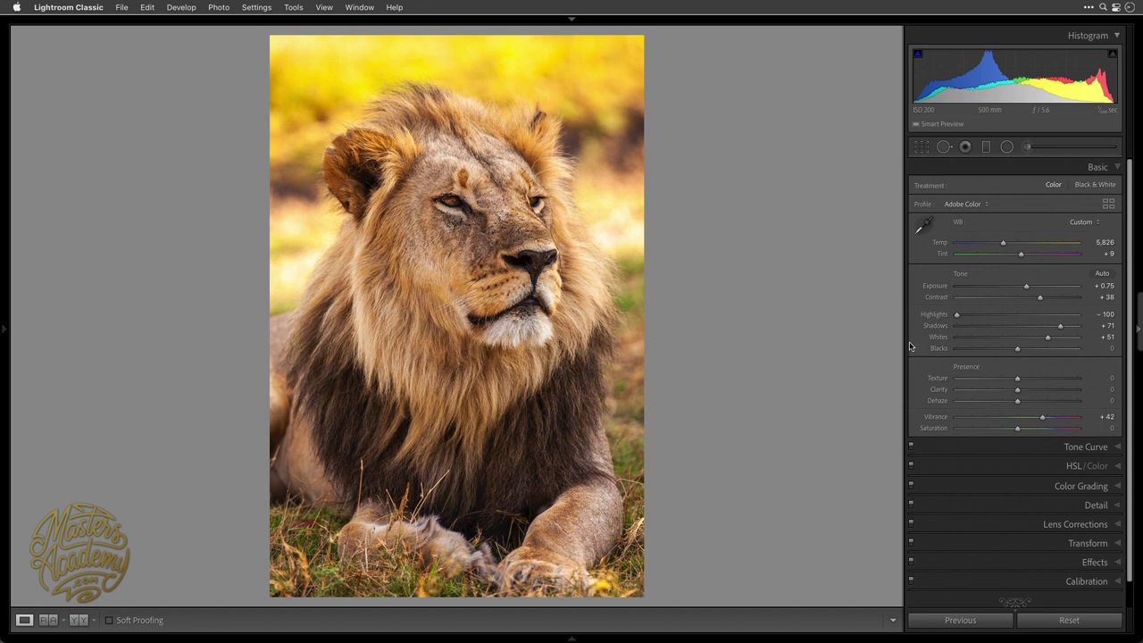
key(alt)
drag(903, 337, 641, 337)
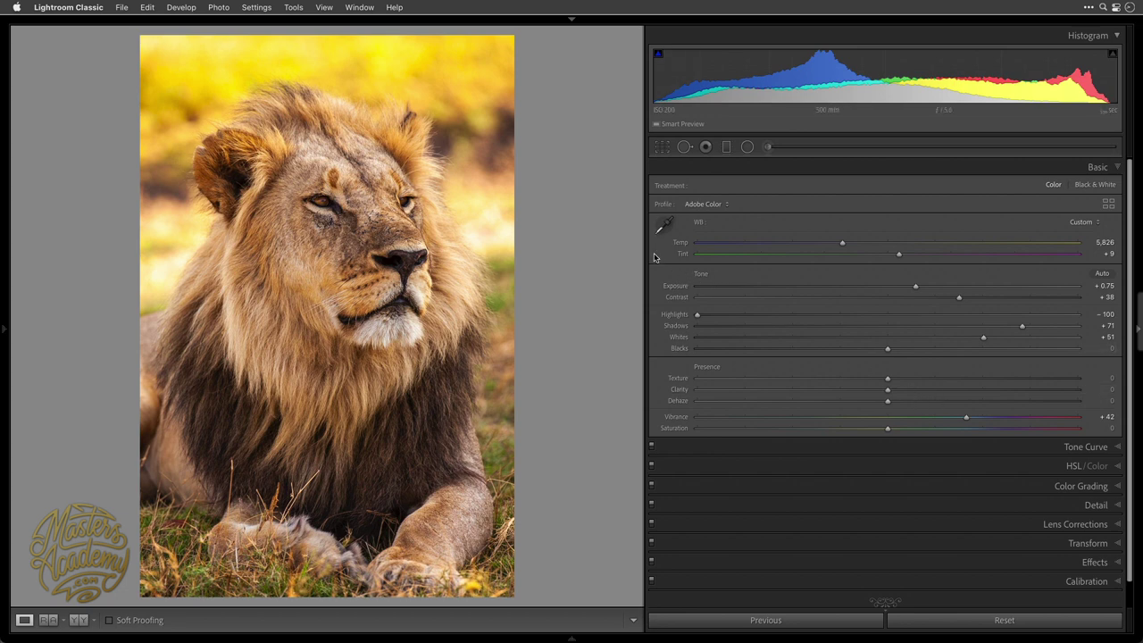
drag(643, 248, 679, 247)
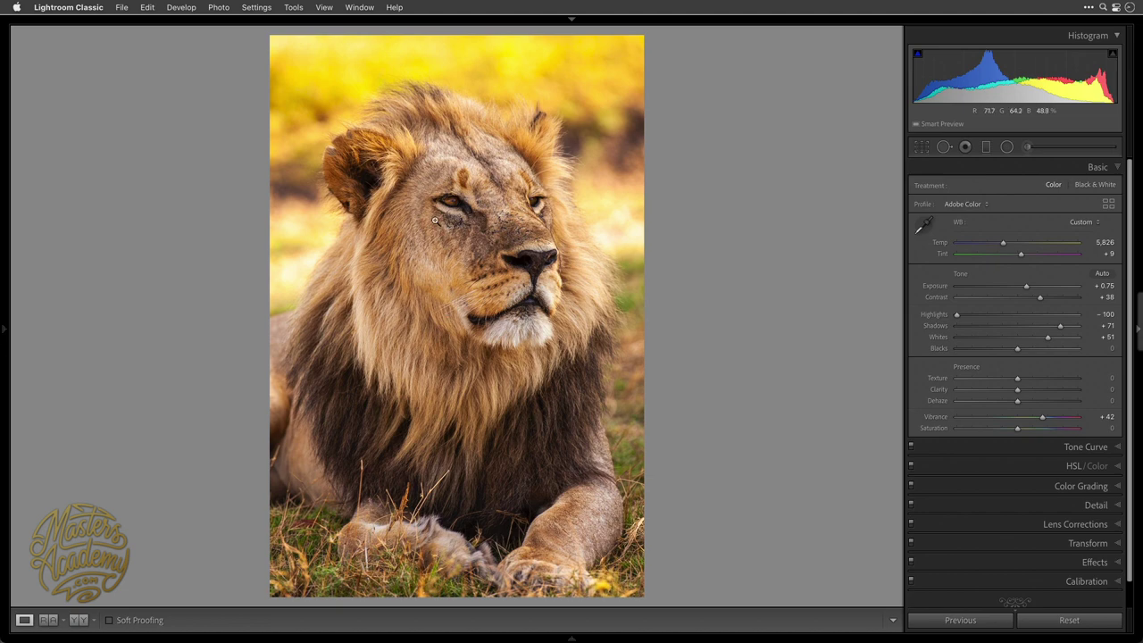
Examine the fur detail on the lion's face at 100%, 200% and 50% zoom.
click(484, 236)
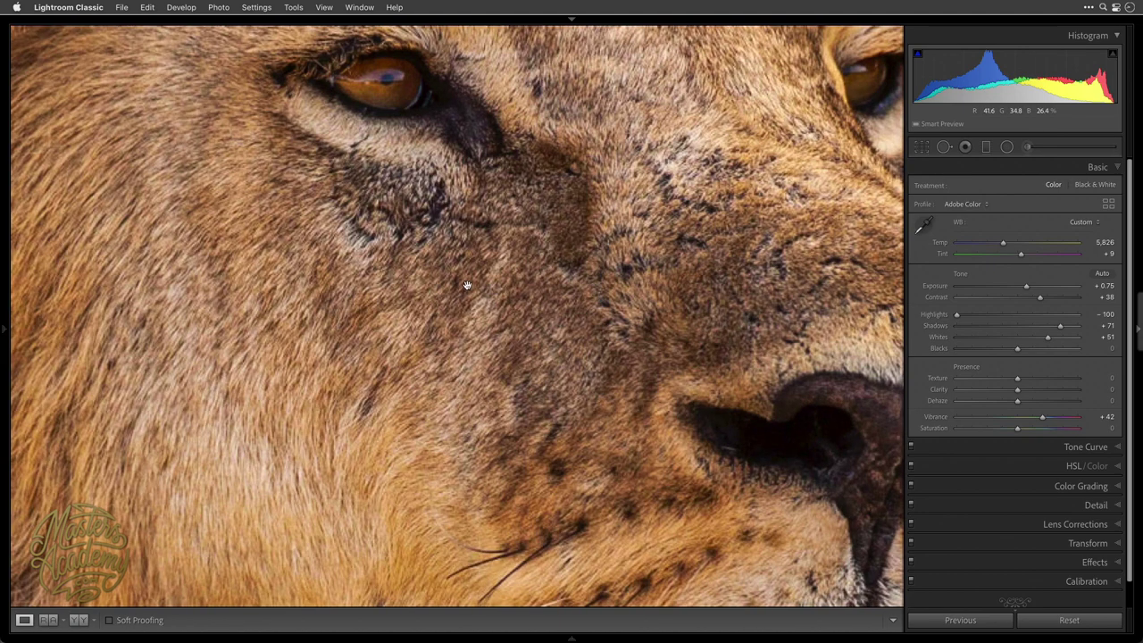
mouse_move(3, 299)
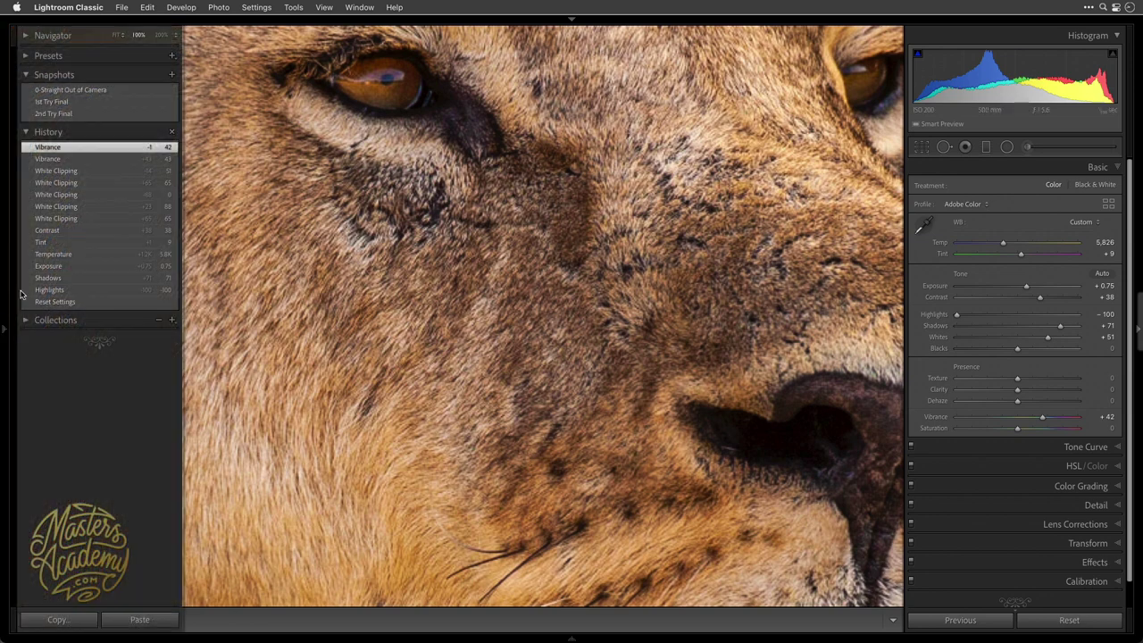
click(176, 37)
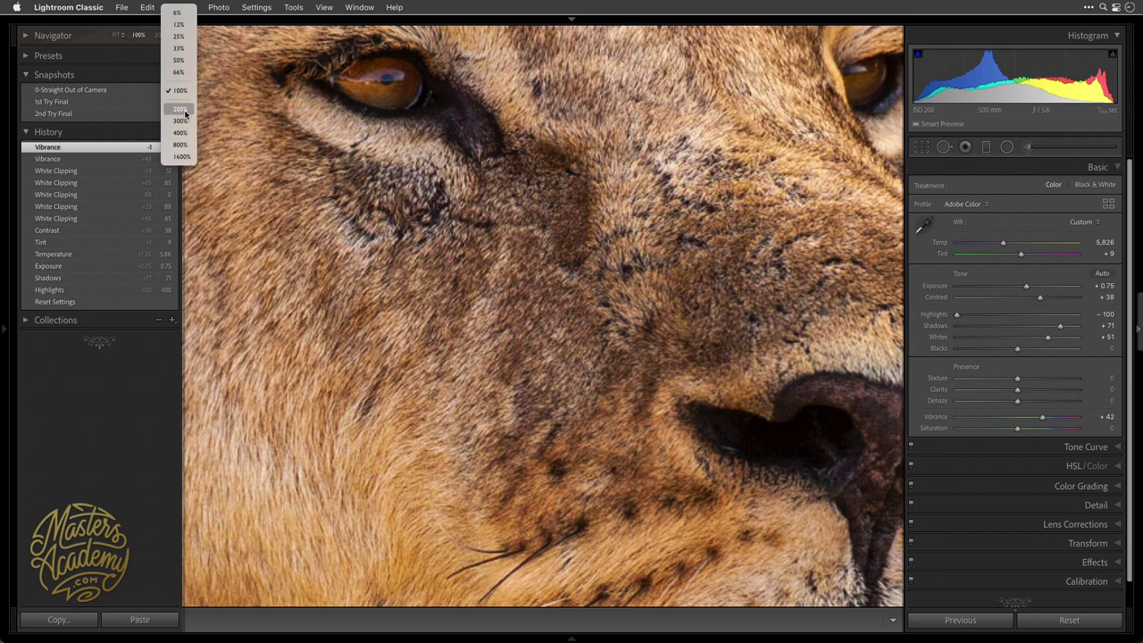
click(181, 91)
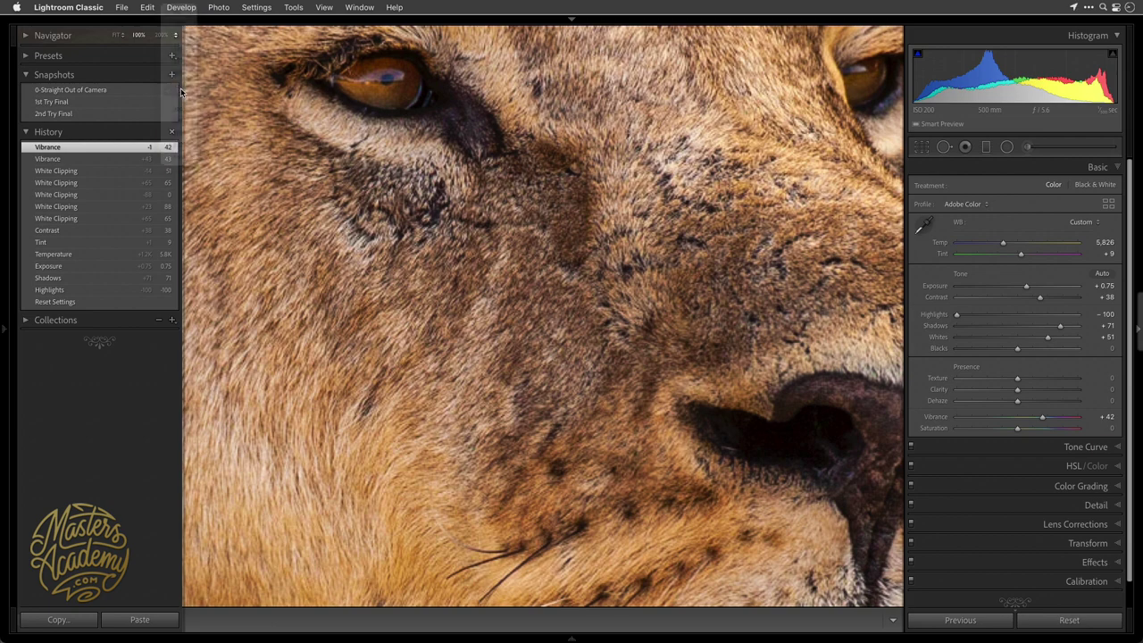
click(168, 36)
click(175, 36)
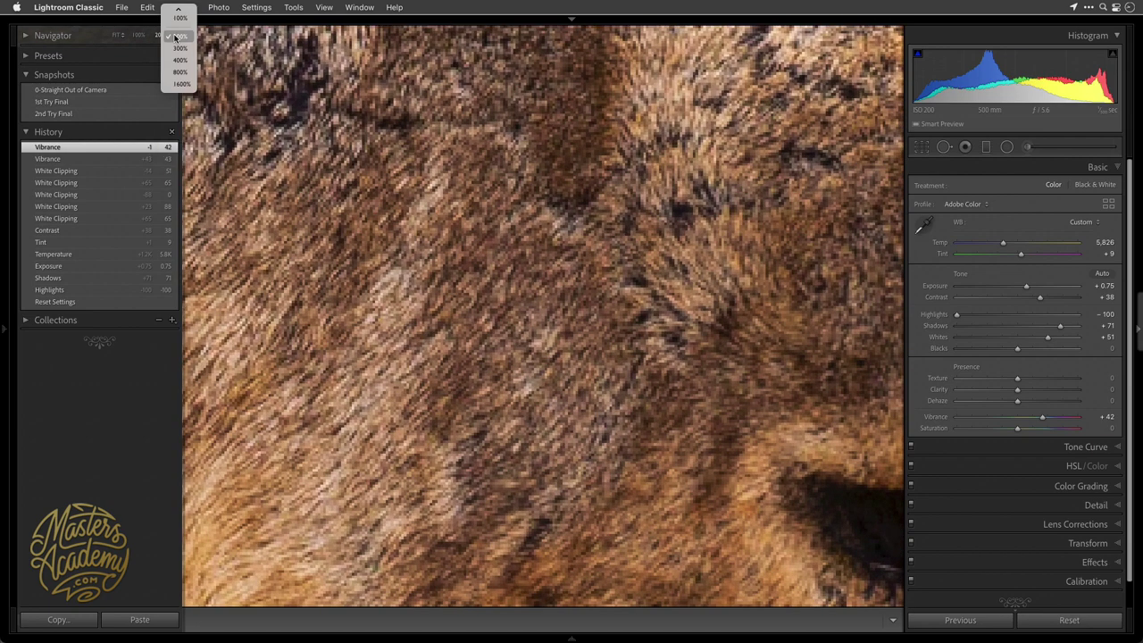
mouse_move(176, 20)
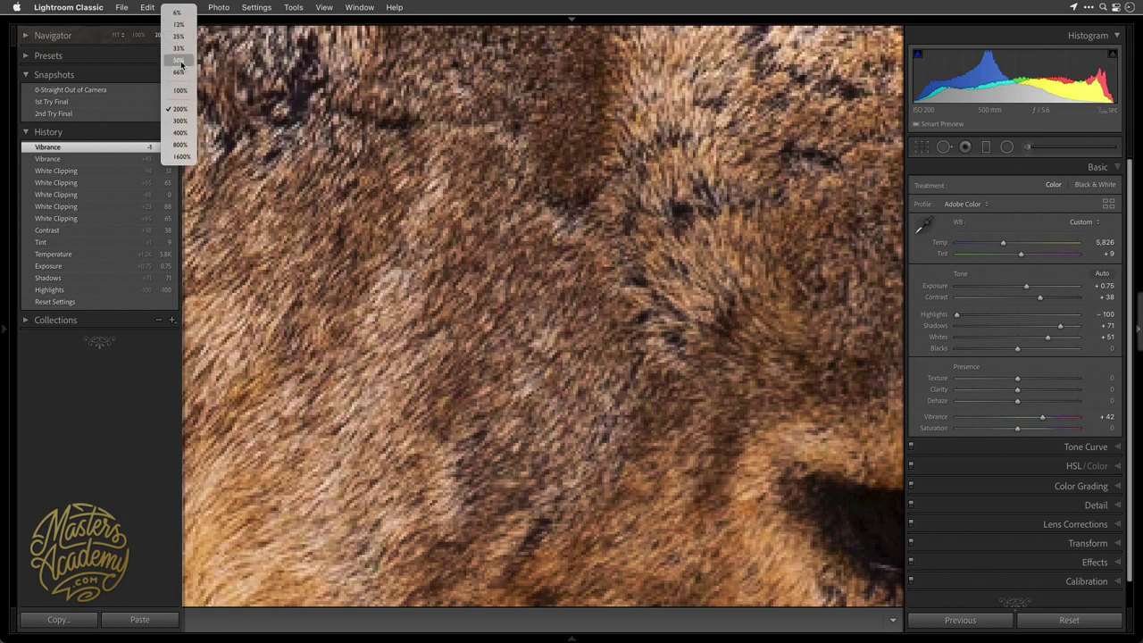
click(181, 61)
key(F7)
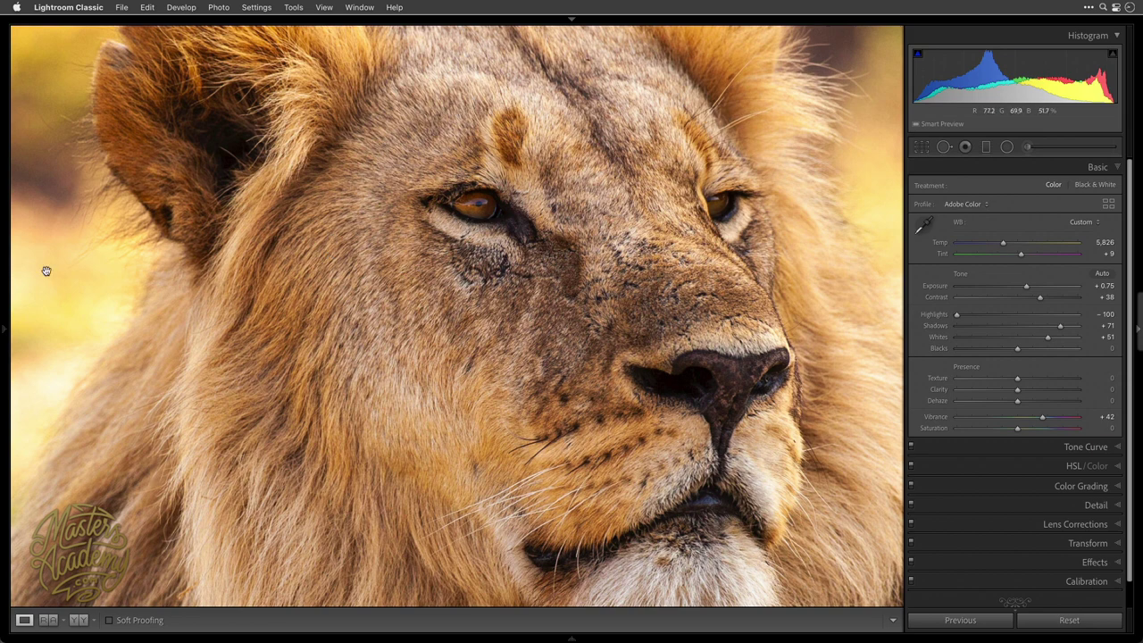
Set the photo's Texture to +44 to bring out the fur detail.
mouse_move(5, 320)
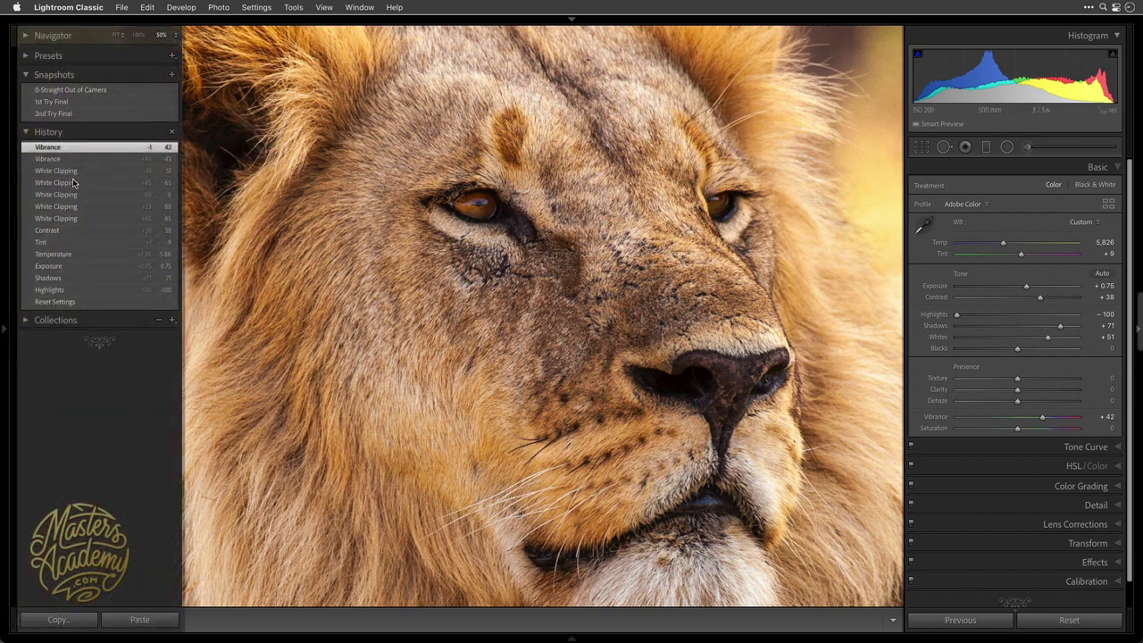
click(175, 36)
click(190, 77)
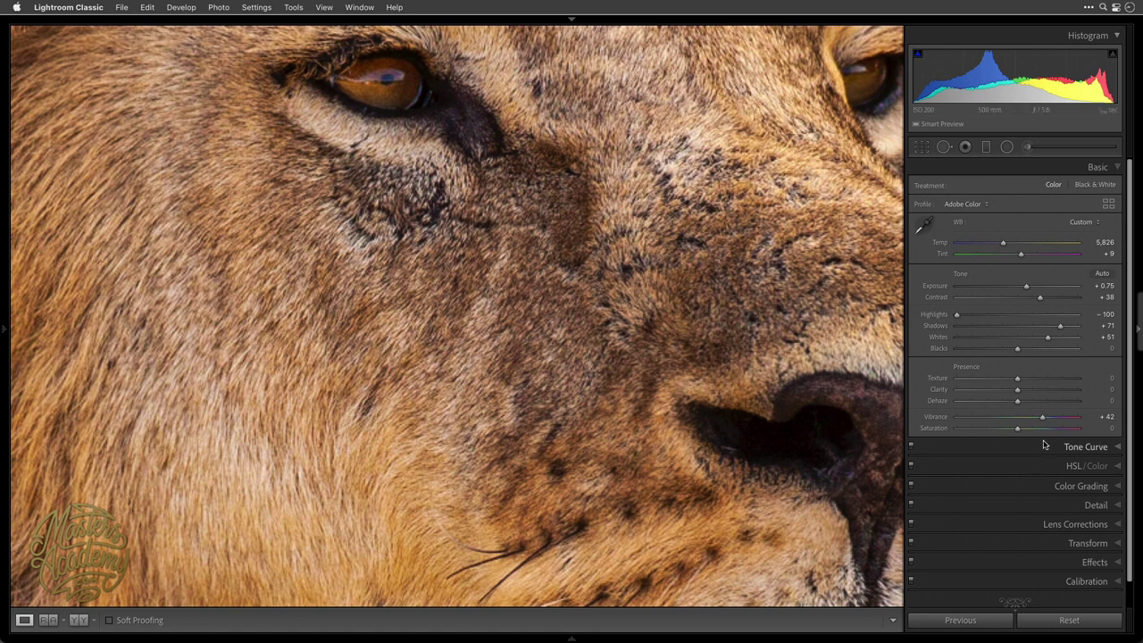
drag(1016, 381, 1041, 383)
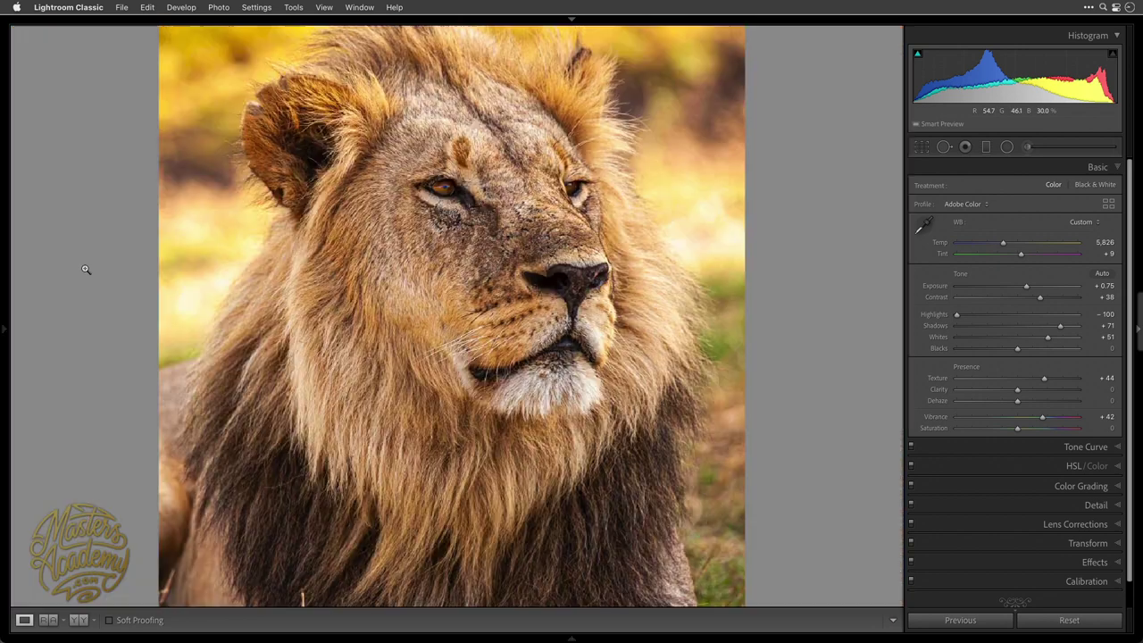
Set the photo's Clarity to +18 and open the Adjustment Brush.
click(85, 268)
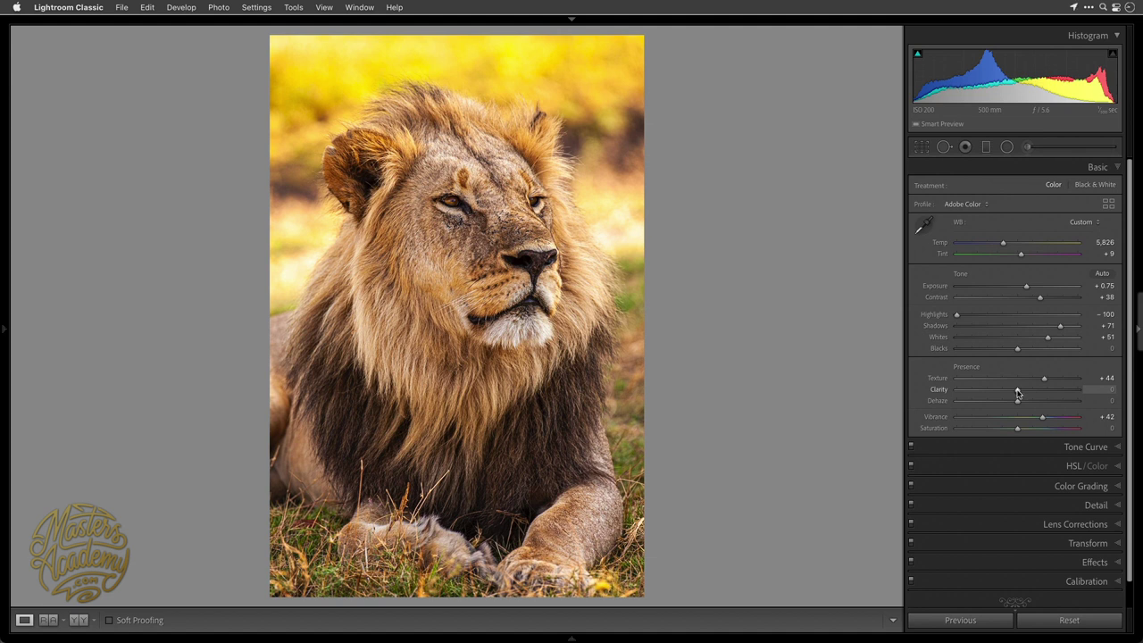
mouse_move(1017, 393)
mouse_down()
mouse_move(1090, 401)
mouse_move(1029, 398)
mouse_up()
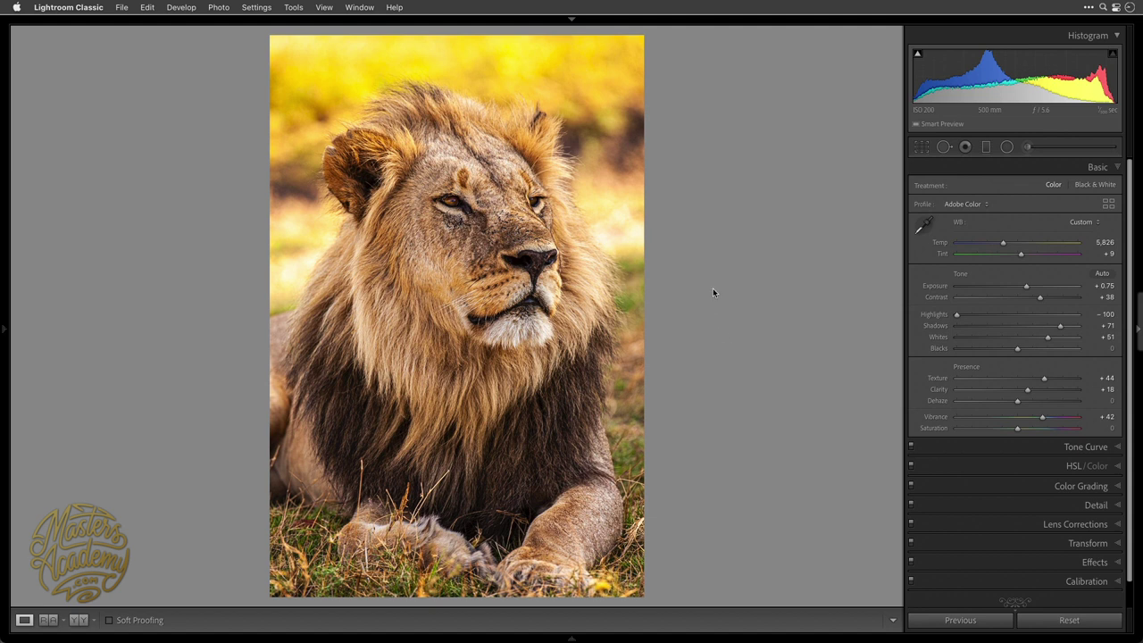
click(1028, 147)
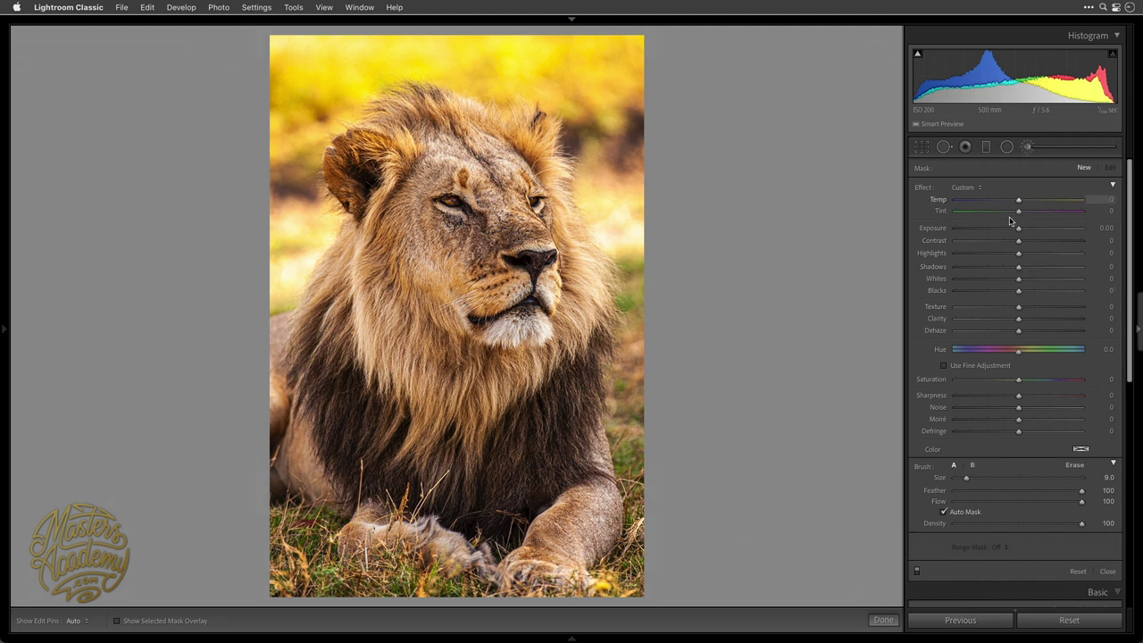
drag(1046, 241, 1056, 241)
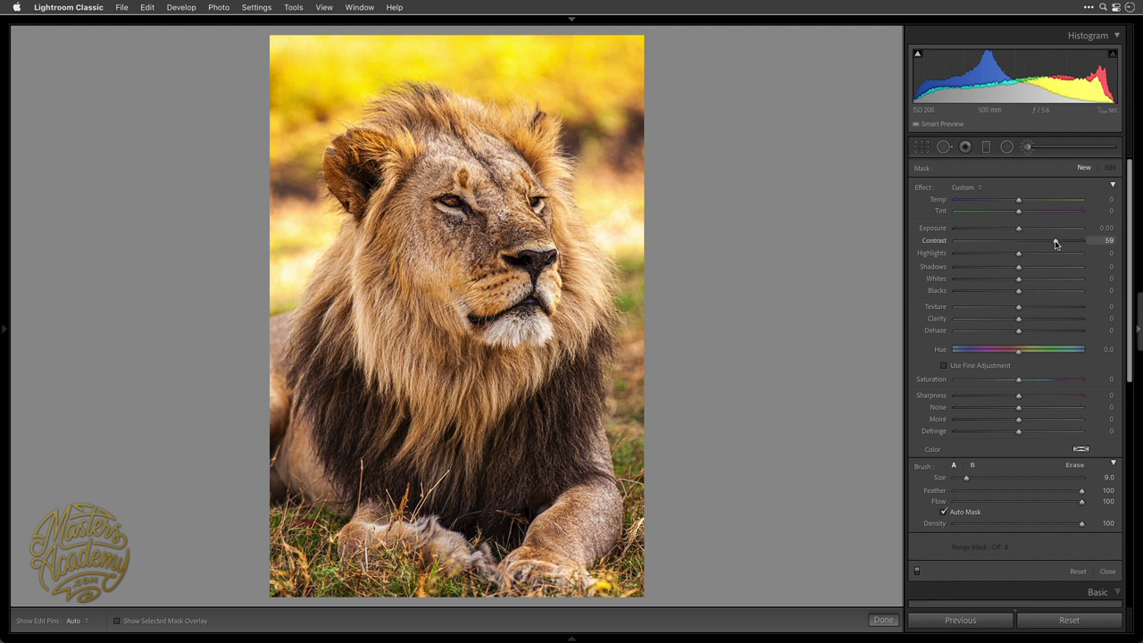
click(968, 256)
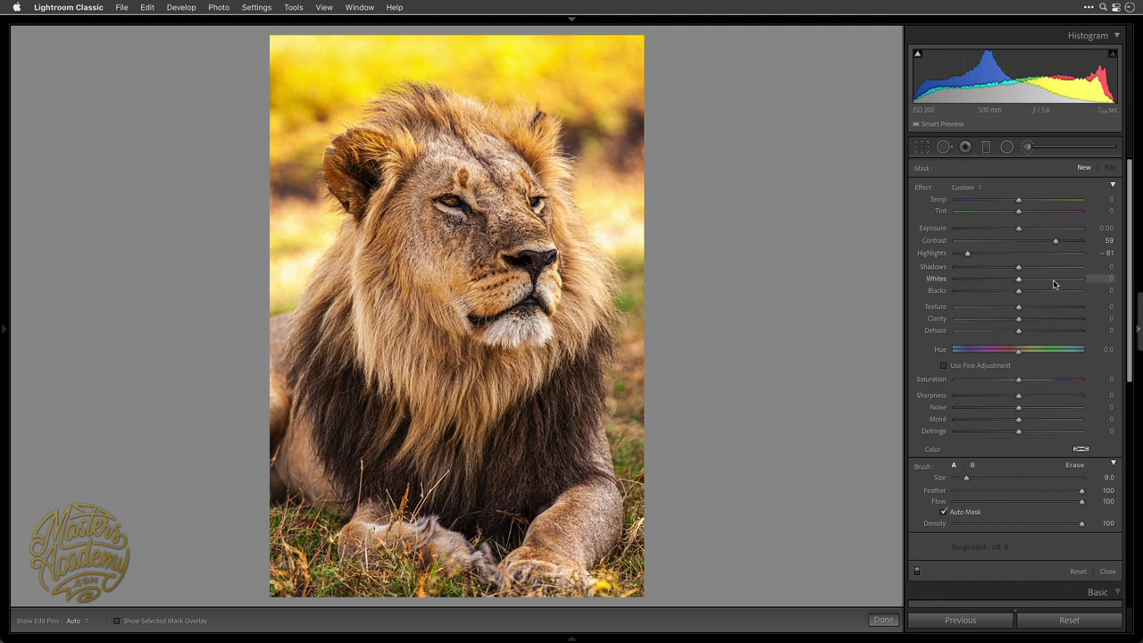
click(975, 291)
click(1061, 381)
double_click(919, 189)
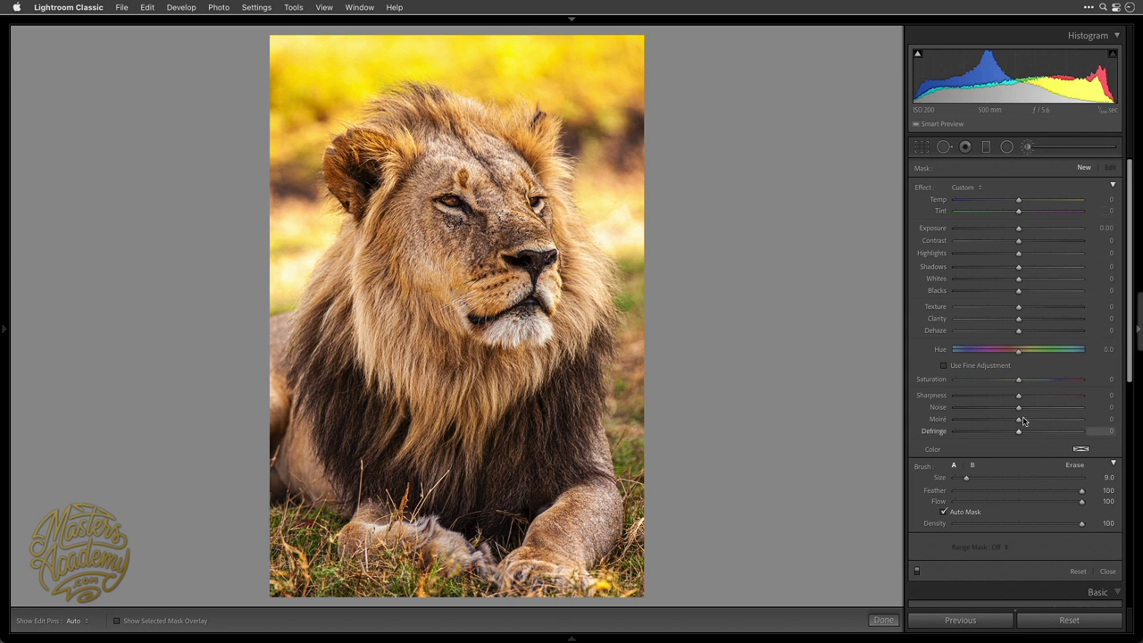
Configure the Adjustment Brush with Saturation -58, Auto Mask off, size 17 and feather 60.
drag(1017, 380, 1015, 380)
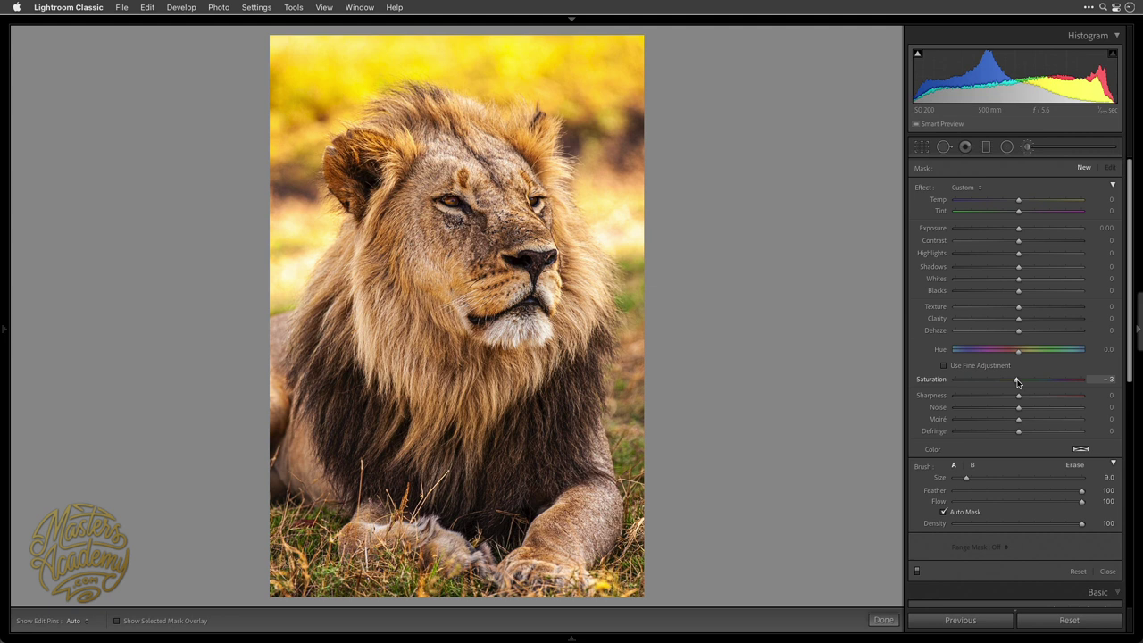
drag(1017, 380, 982, 381)
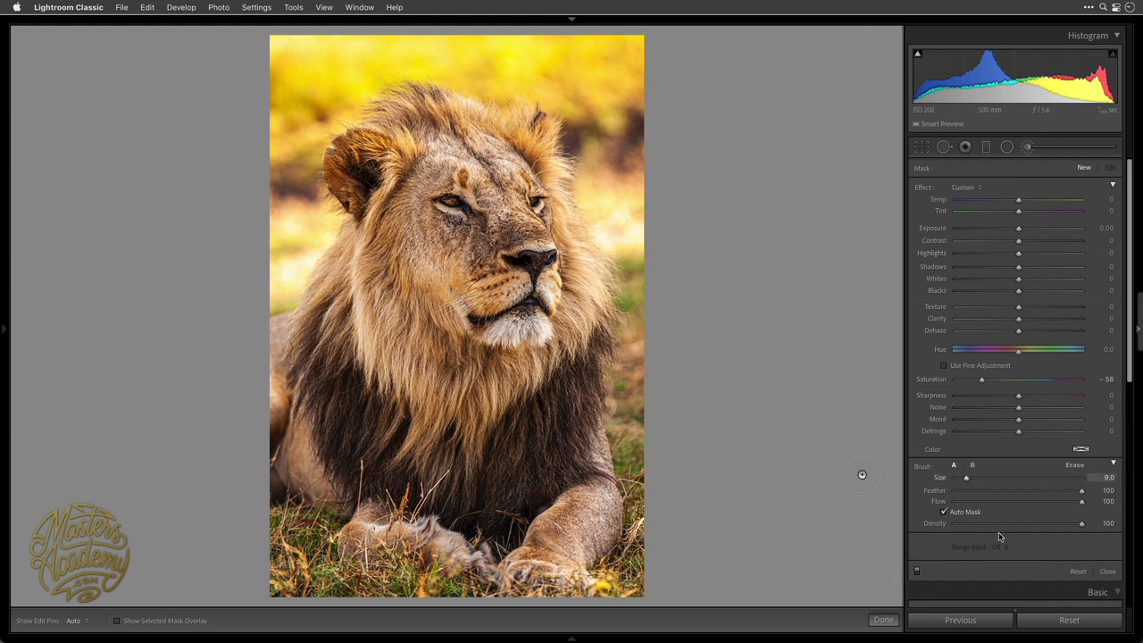
click(943, 514)
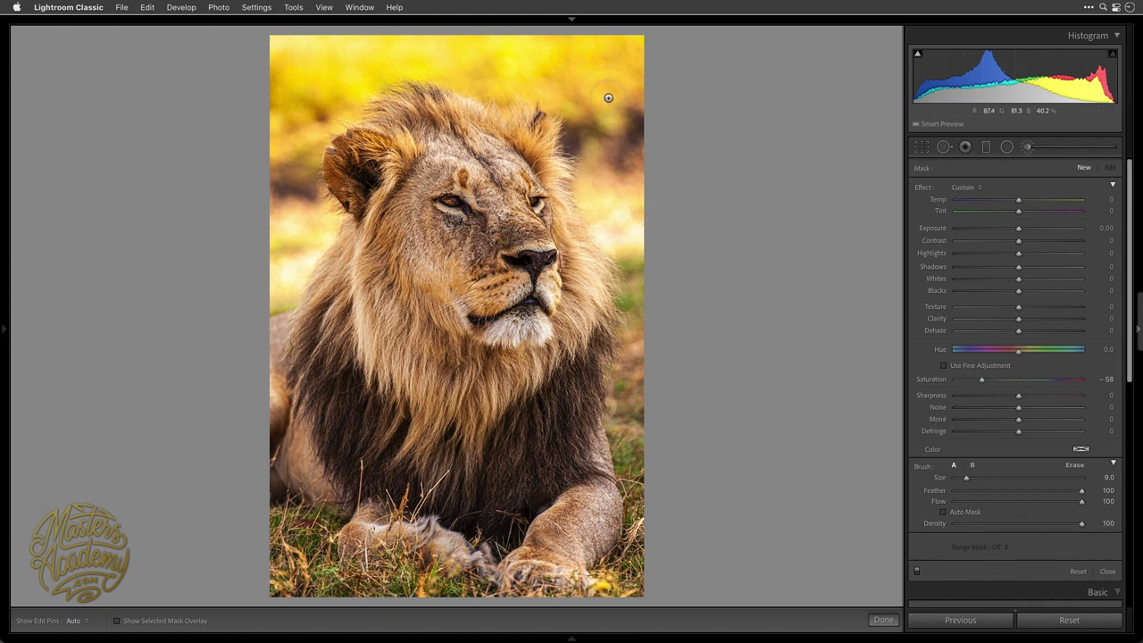
scroll(608, 94, up, 8)
scroll(608, 85, down, 3)
scroll(609, 86, down, 2)
scroll(609, 86, down, 1)
scroll(609, 86, up, 3)
scroll(609, 86, up, 3)
Paint the desaturating brush over the yellow background above and on both sides of the lion's head.
key(h)
mouse_move(552, 45)
mouse_down()
mouse_move(375, 22)
mouse_move(453, 28)
mouse_move(357, 39)
mouse_move(308, 62)
mouse_move(295, 88)
mouse_move(331, 66)
mouse_move(303, 72)
mouse_up()
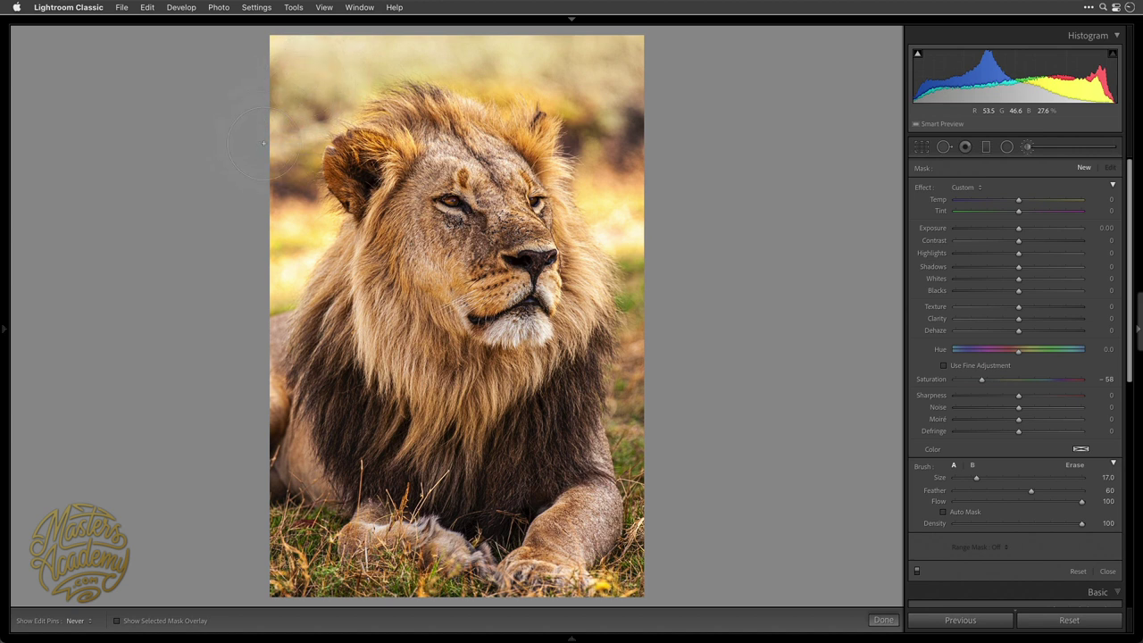
mouse_move(278, 178)
mouse_down()
mouse_move(251, 254)
mouse_move(228, 272)
mouse_up()
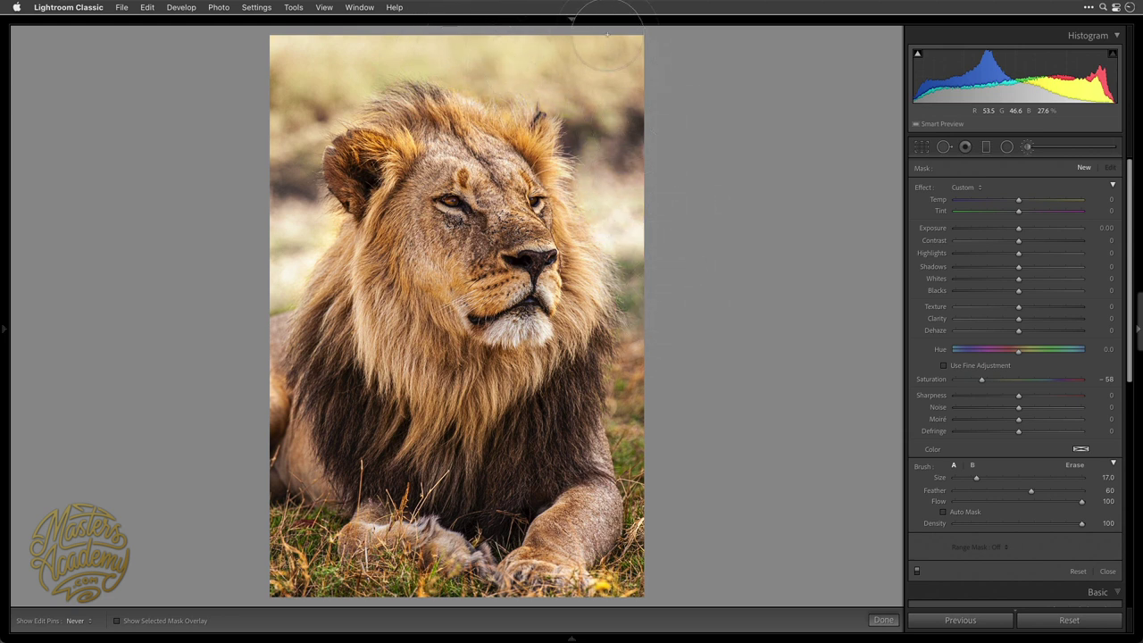
drag(627, 116, 842, 113)
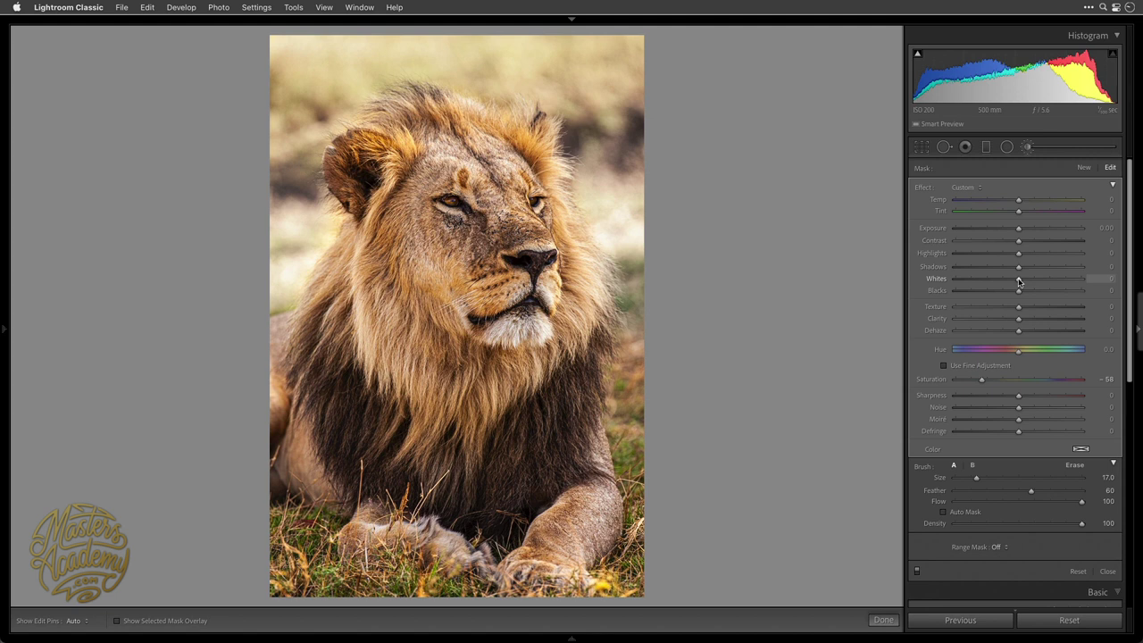
Refine the background mask's colour and tone with Whites -20, Saturation -49, Temp -27 and Tint 16.
mouse_move(1018, 282)
mouse_down()
mouse_move(952, 277)
mouse_move(1019, 282)
mouse_move(1005, 282)
mouse_up()
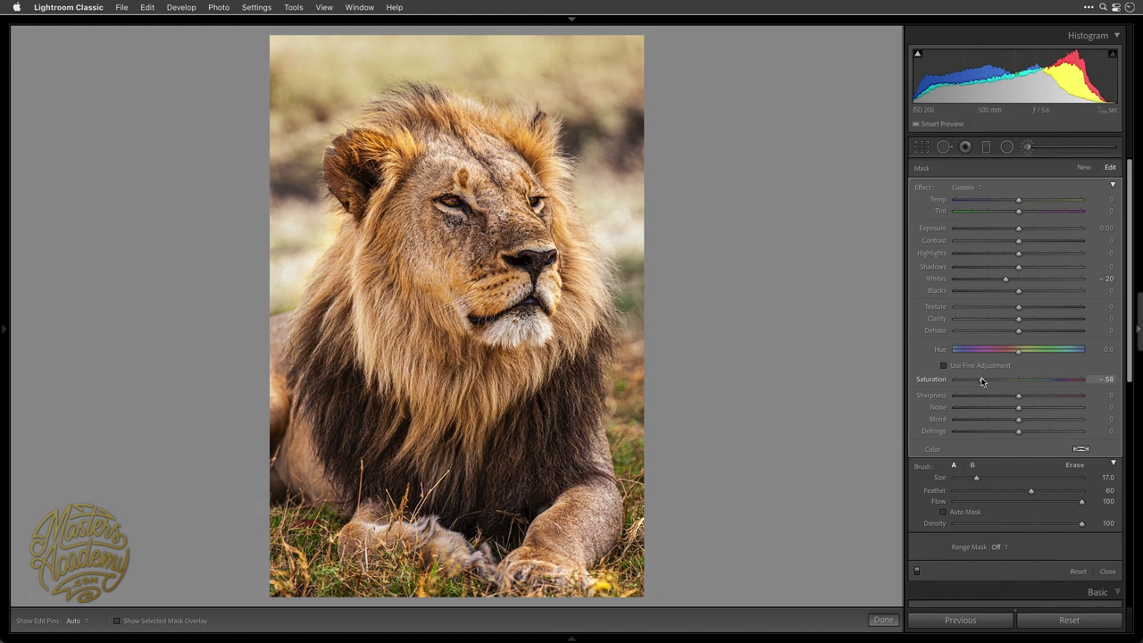
mouse_move(981, 378)
mouse_down()
mouse_move(1032, 378)
mouse_move(939, 378)
mouse_move(1006, 380)
mouse_move(974, 379)
mouse_move(987, 379)
mouse_up()
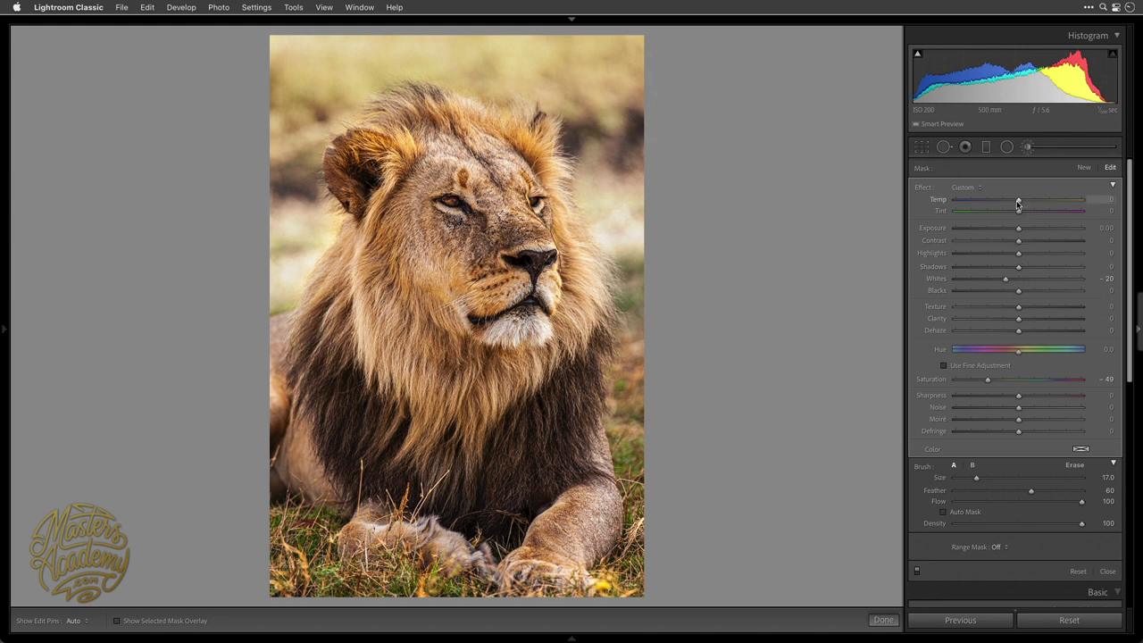
drag(1018, 202, 1007, 202)
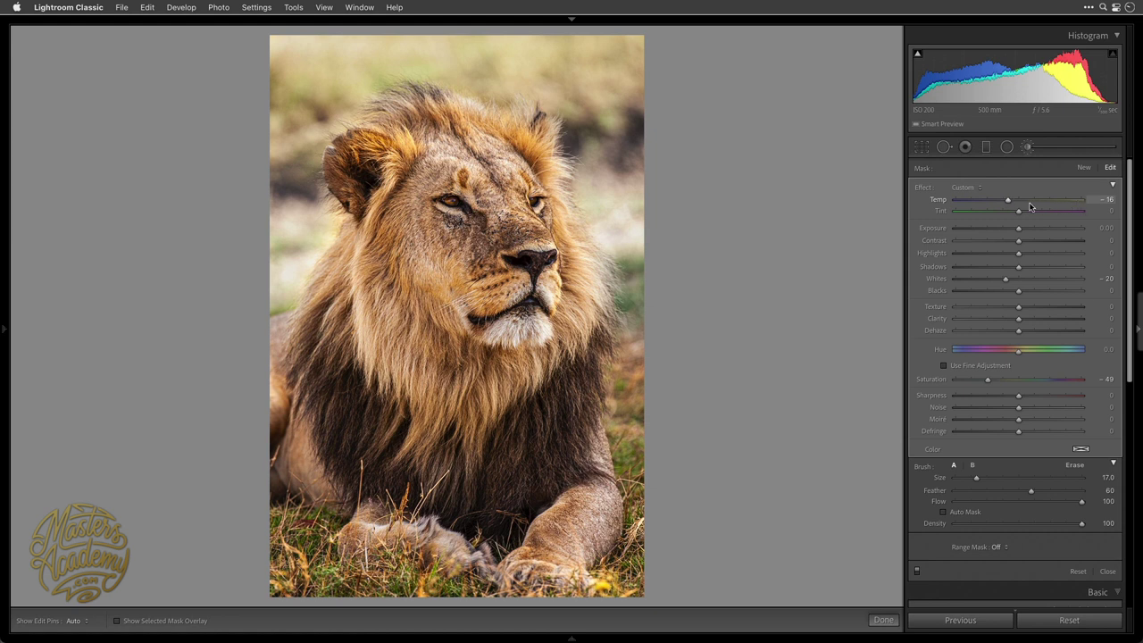
mouse_move(1008, 204)
mouse_down()
mouse_move(1031, 204)
mouse_move(985, 203)
mouse_move(1021, 203)
mouse_move(1002, 202)
mouse_up()
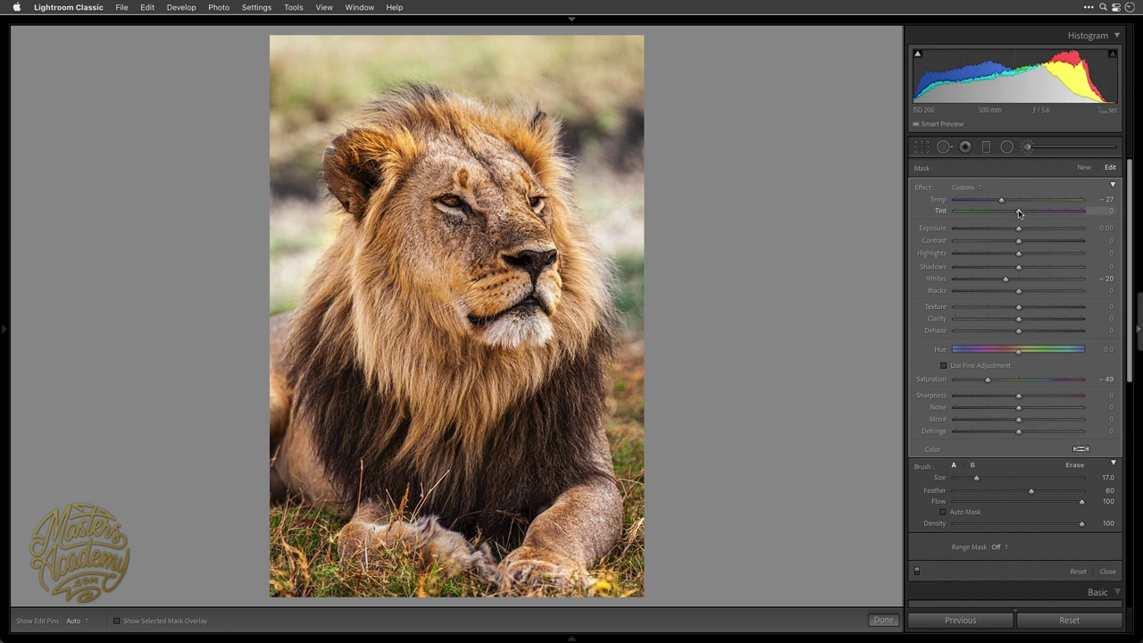
drag(1019, 212, 1026, 211)
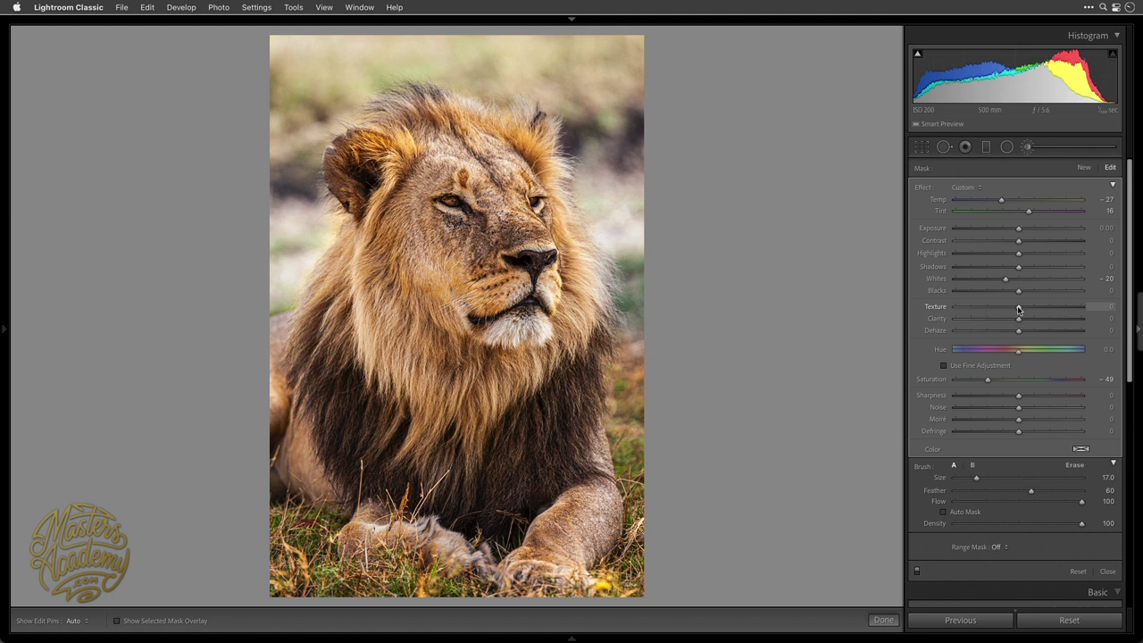
Soften the masked background with Texture -25, Clarity -29 and Sharpness -7.
drag(1018, 310, 1002, 309)
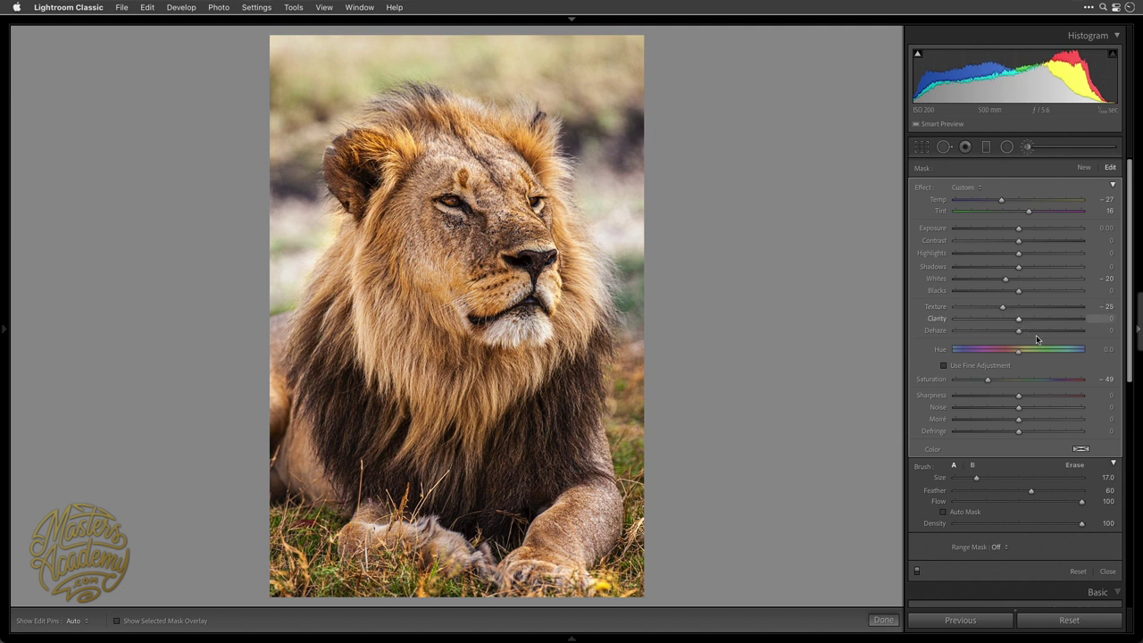
drag(1018, 319, 999, 320)
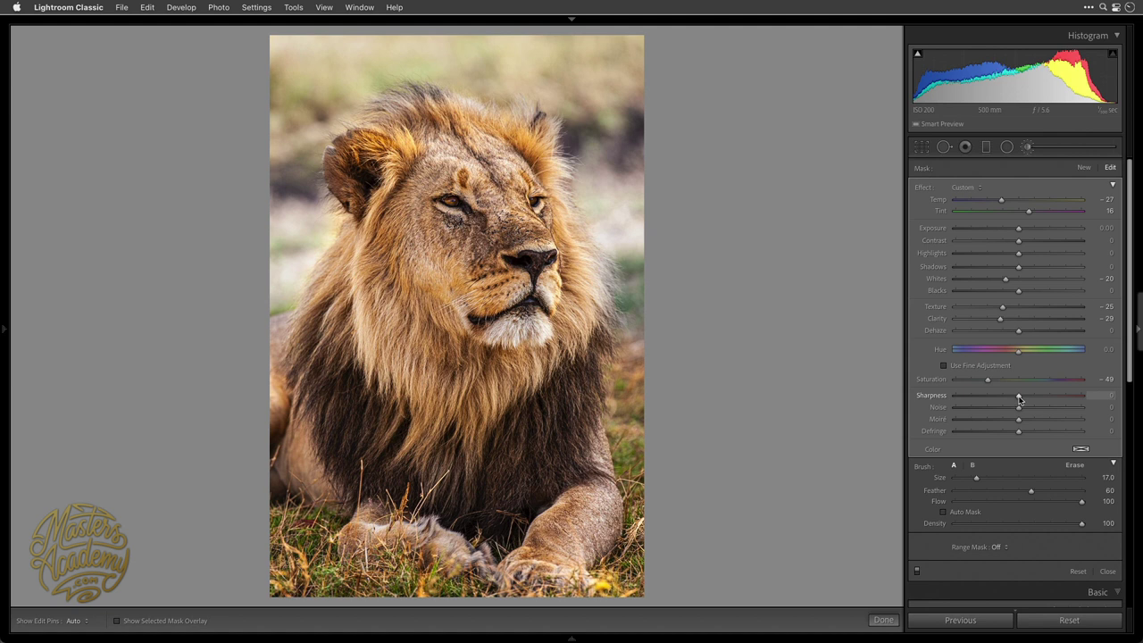
drag(1020, 400, 1013, 400)
Compare the photo with and without the brush adjustment by toggling its effect repeatedly.
click(917, 575)
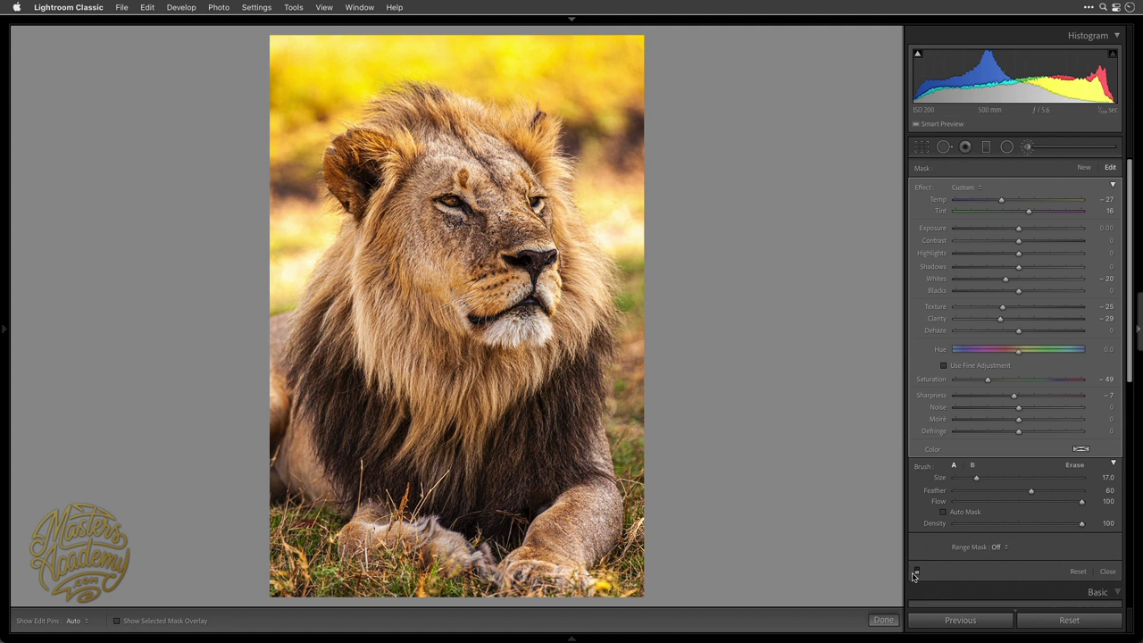
click(916, 572)
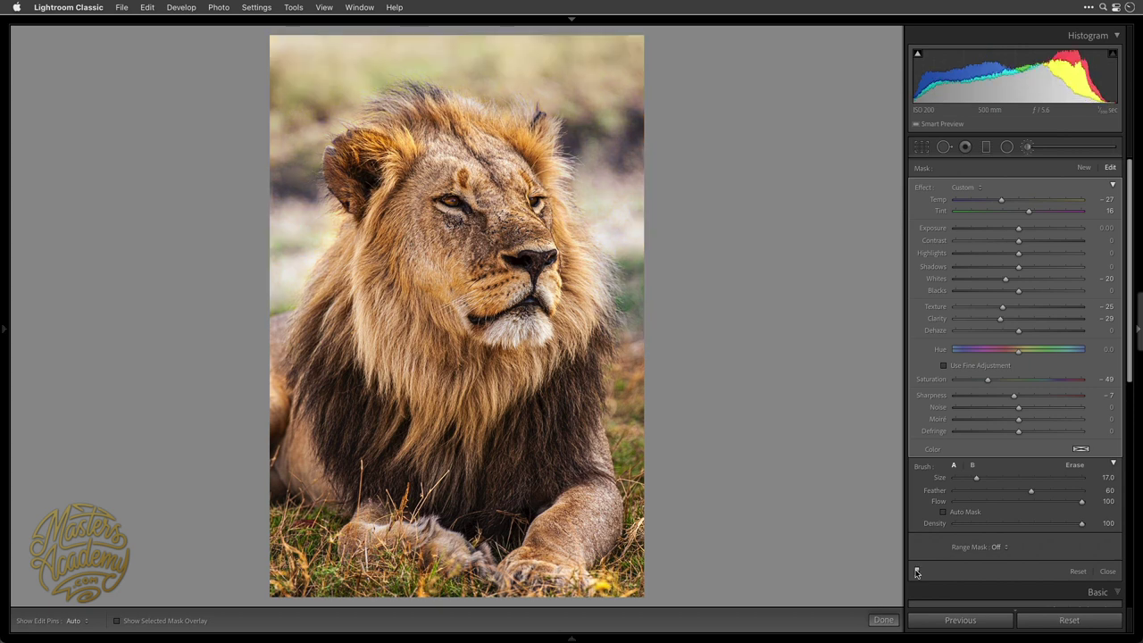
click(916, 572)
click(916, 572)
click(916, 572)
click(916, 573)
click(916, 572)
click(916, 573)
click(916, 572)
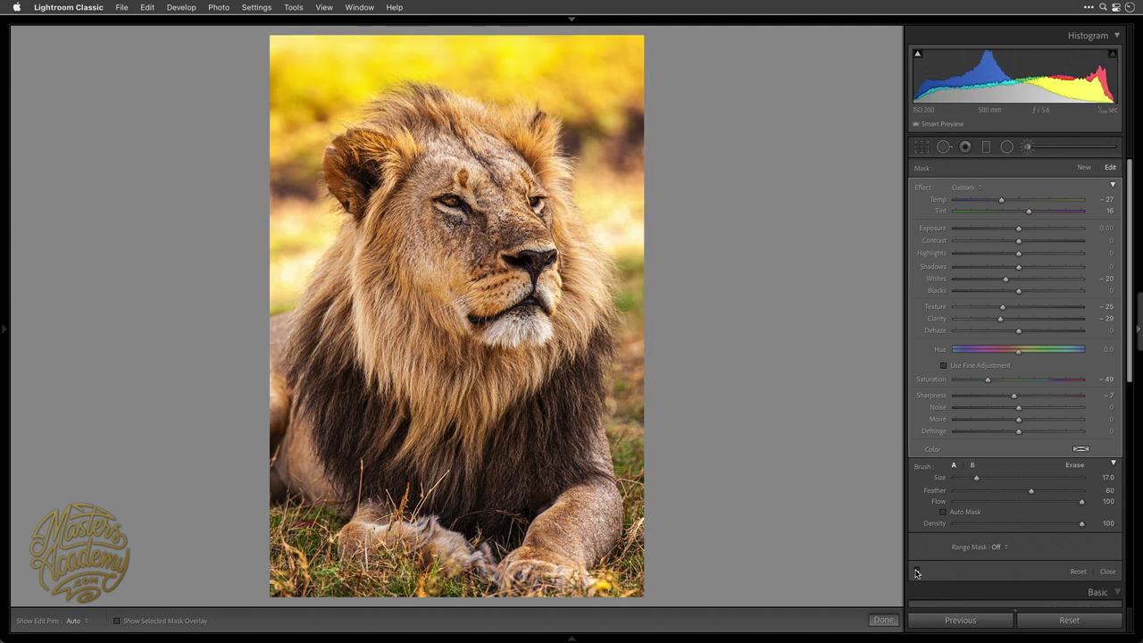
click(916, 572)
click(916, 573)
click(916, 572)
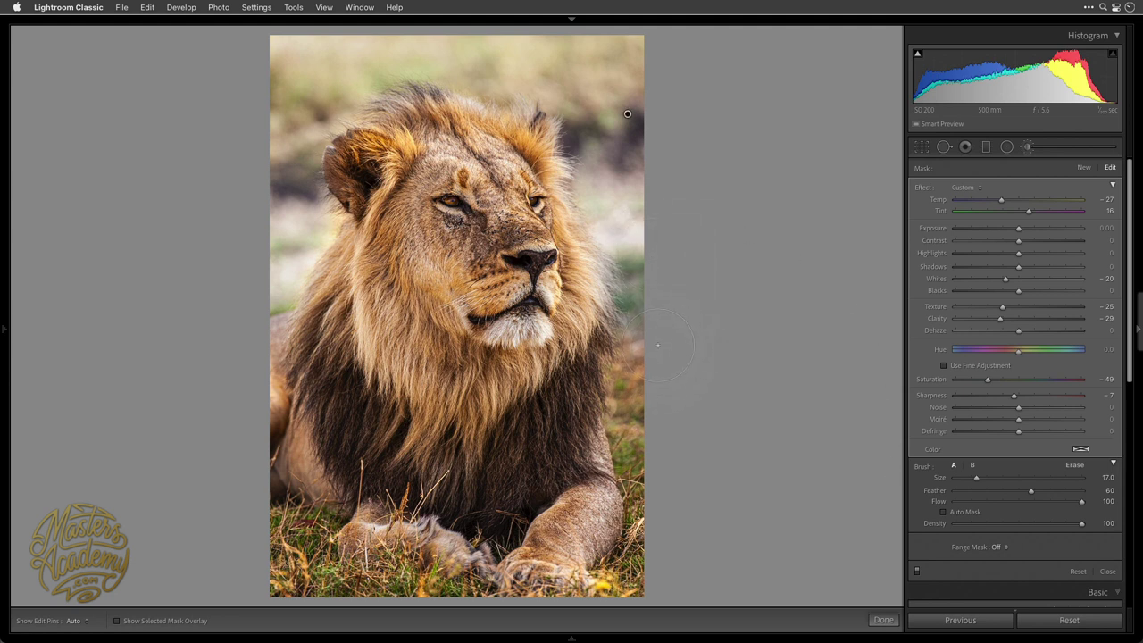
Extend the background mask downward alongside the dark part of the lion's mane.
key(h)
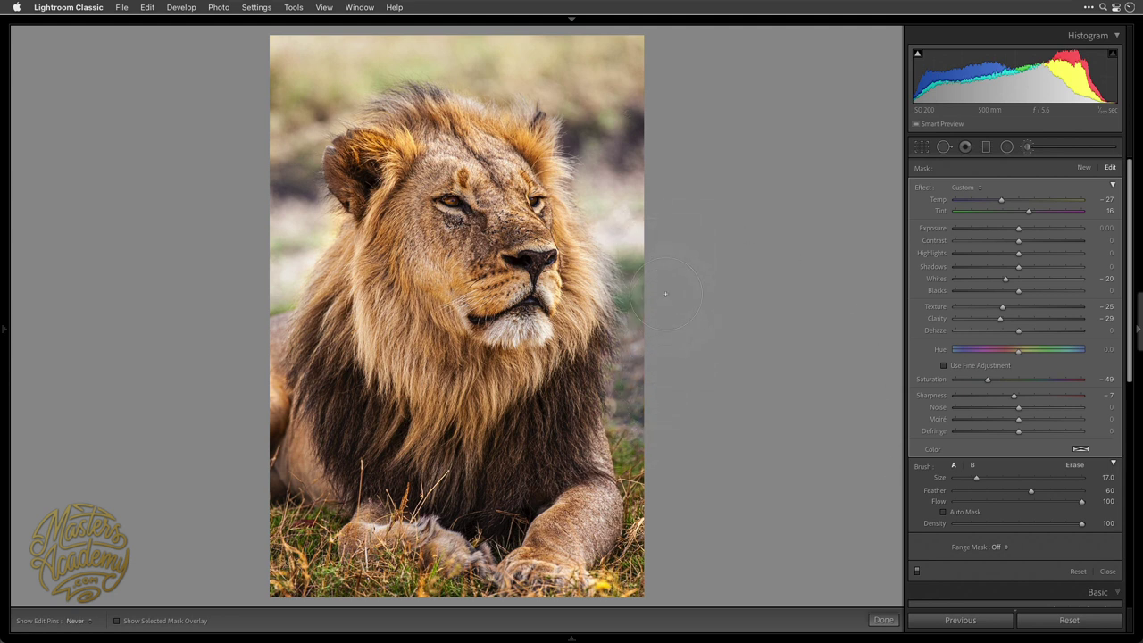
key(h)
Set the Erase brush to size 10 and feather 42, try it on the mane's edge, and undo the stroke.
click(1073, 468)
mouse_move(1000, 492)
mouse_down()
mouse_move(1028, 493)
mouse_move(1009, 494)
mouse_up()
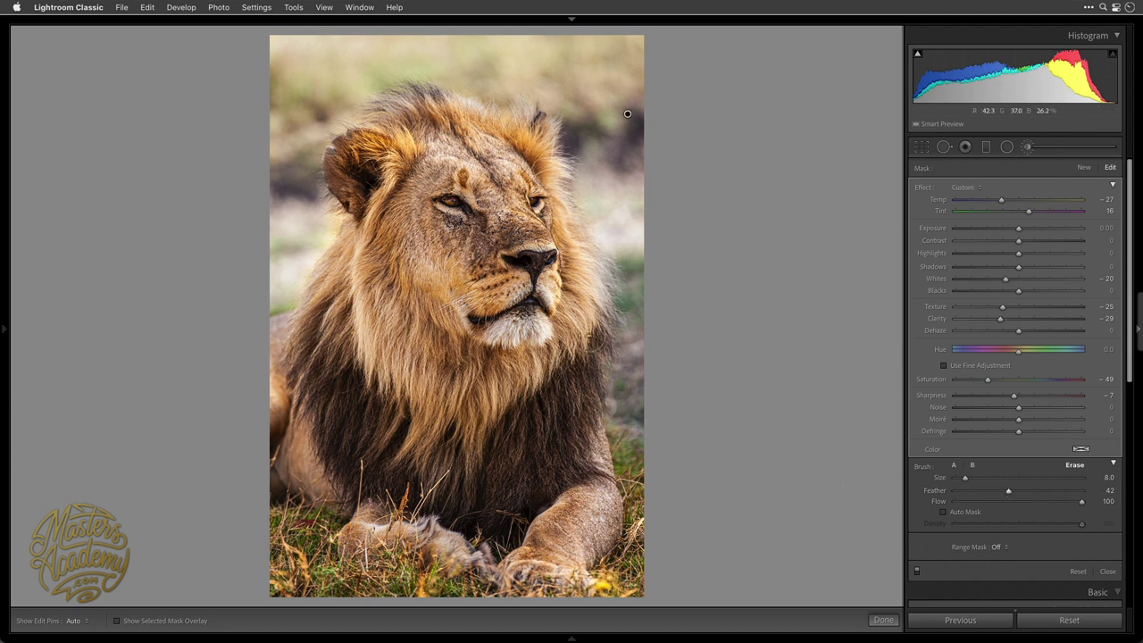
scroll(629, 113, up, 3)
key(h)
scroll(587, 312, down, 1)
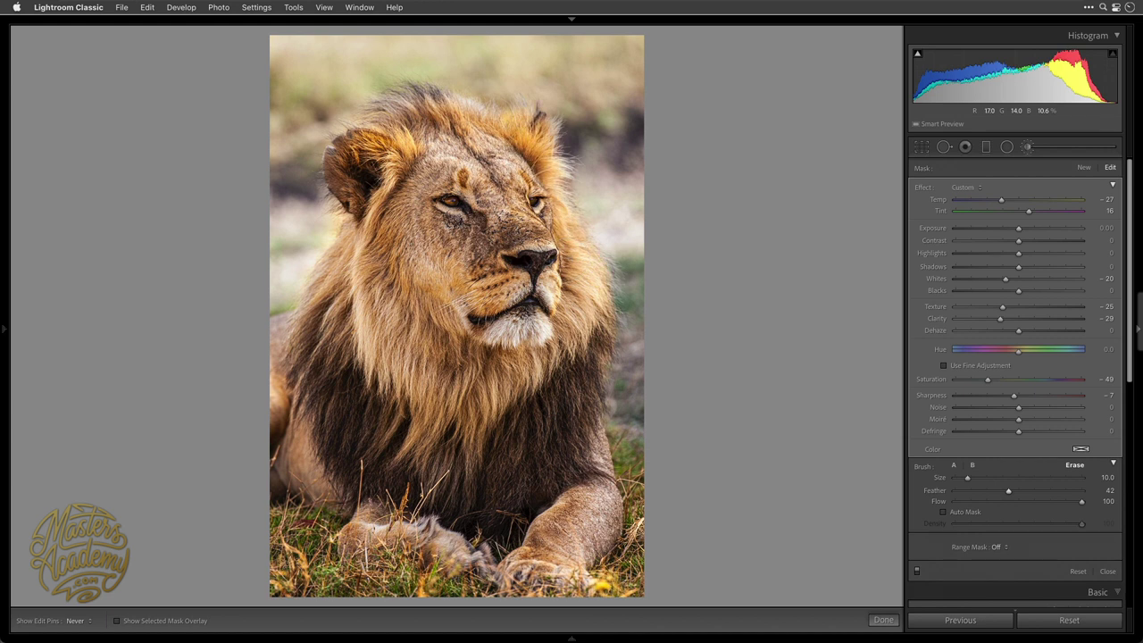
key(h)
key(super+z)
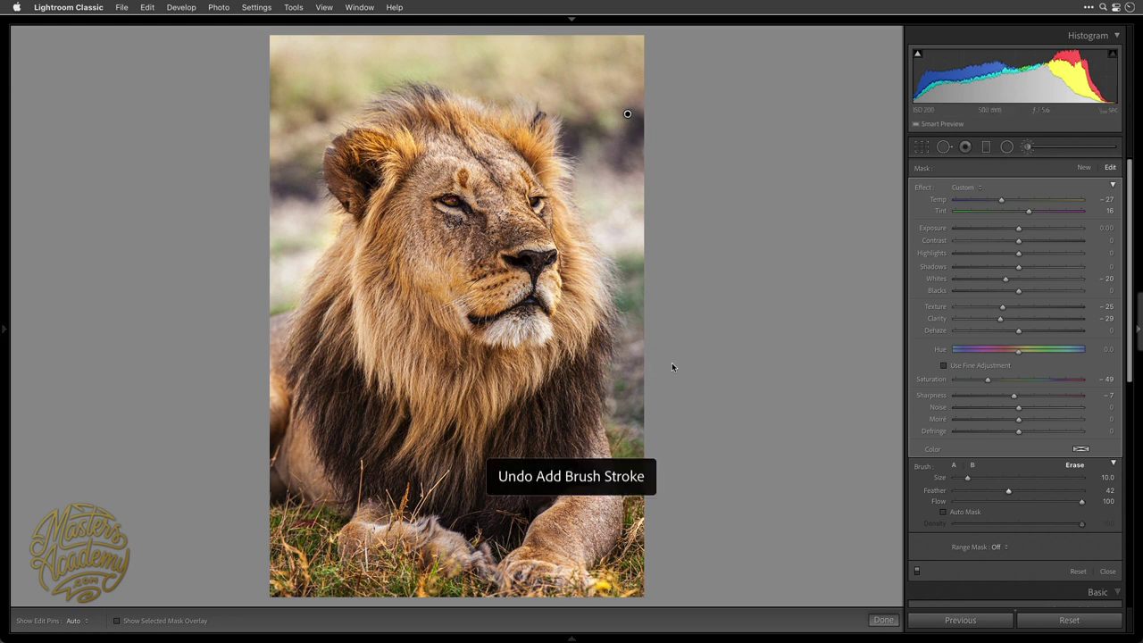
Erase the background effect that spills onto the lion's mane along the edge in front of its face.
key(h)
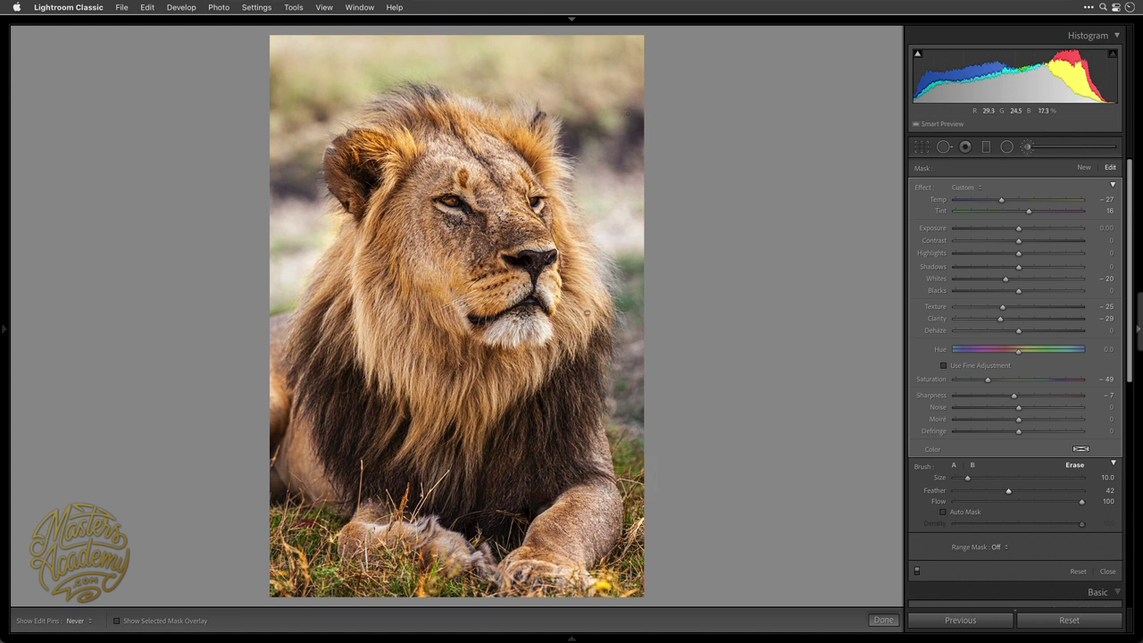
key(h)
key(h)
key(h)
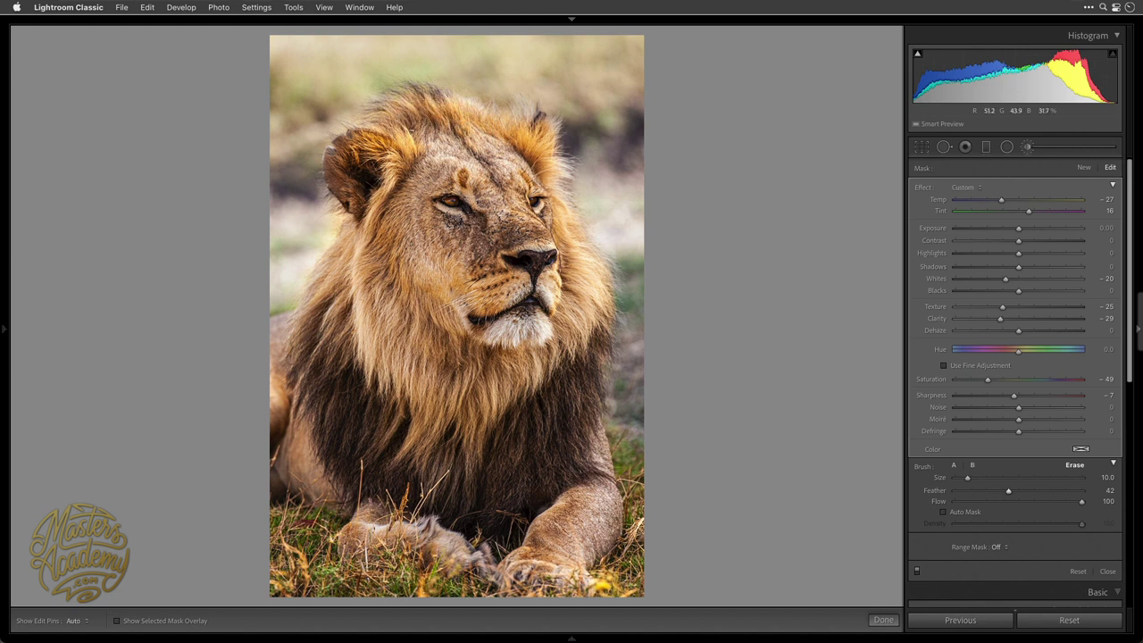
Try different eraser sizes and a softer feather, undo the test strokes, and lower the eraser's flow.
key(bracketleft)
key(bracketleft)
key(super+z)
key(shift+bracketright)
key(shift+bracketright)
key(h)
key(super+z)
drag(1082, 505, 1020, 507)
Erase the background effect from the lion's ear with a size 3, feather 100, flow 20 eraser on the existing mask.
click(626, 114)
click(627, 114)
key(h)
key(h)
key(h)
key(h)
mouse_move(627, 114)
mouse_move(351, 192)
mouse_down()
mouse_move(336, 172)
mouse_move(350, 194)
mouse_up()
key(h)
mouse_move(364, 148)
mouse_down()
mouse_move(344, 198)
mouse_move(330, 164)
mouse_move(344, 196)
mouse_move(331, 159)
mouse_move(377, 149)
mouse_move(368, 179)
mouse_move(338, 172)
mouse_move(355, 195)
mouse_up()
key(h)
Display the selected mask's overlay, set the eraser's flow to 100 and enlarge the eraser.
key(o)
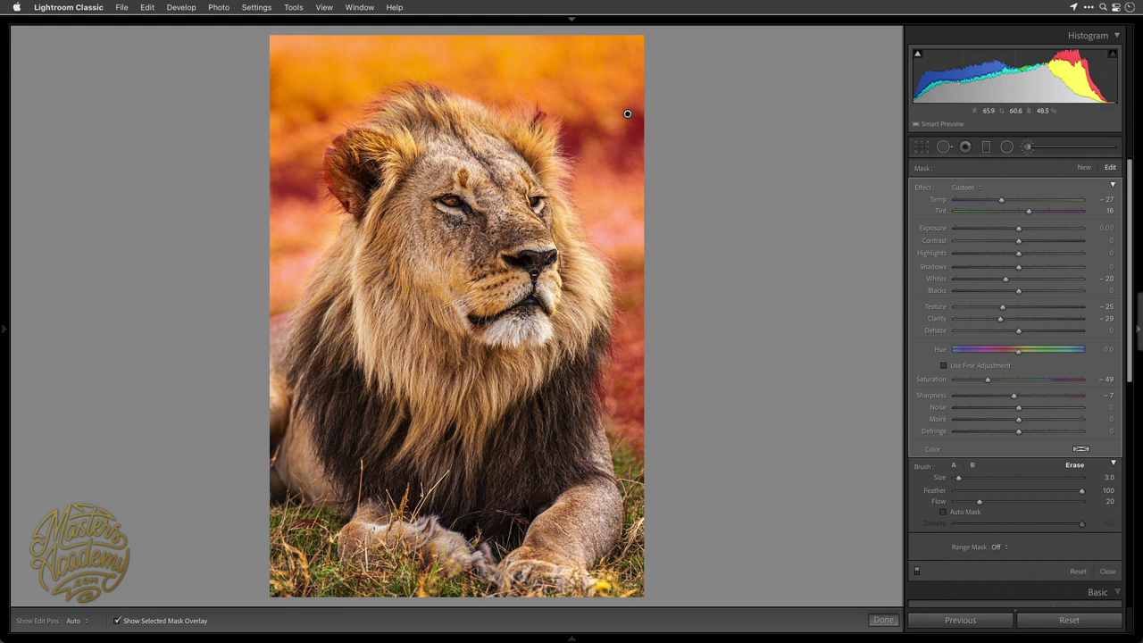
key(0)
key(bracketright)
key(bracketright)
key(h)
key(h)
Clean the remaining mask off the lion's ear, finish with the eraser at size 13 and feather 40, and hide the mask overlay.
key(bracketright)
key(bracketright)
key(bracketleft)
key(bracketleft)
key(bracketleft)
key(bracketleft)
key(h)
key(h)
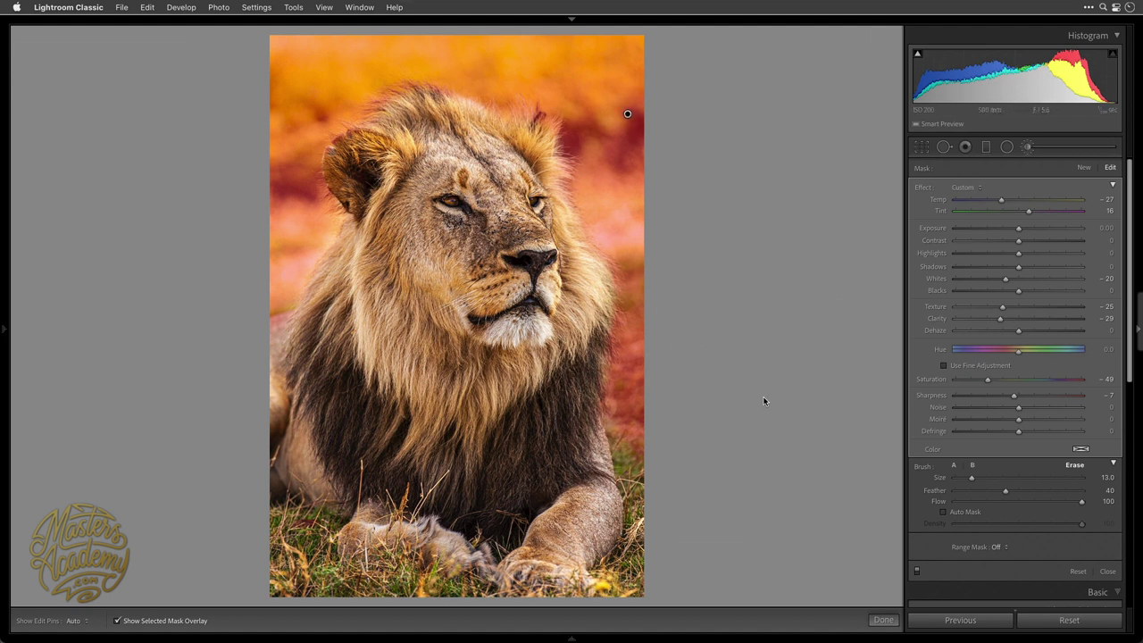
key(o)
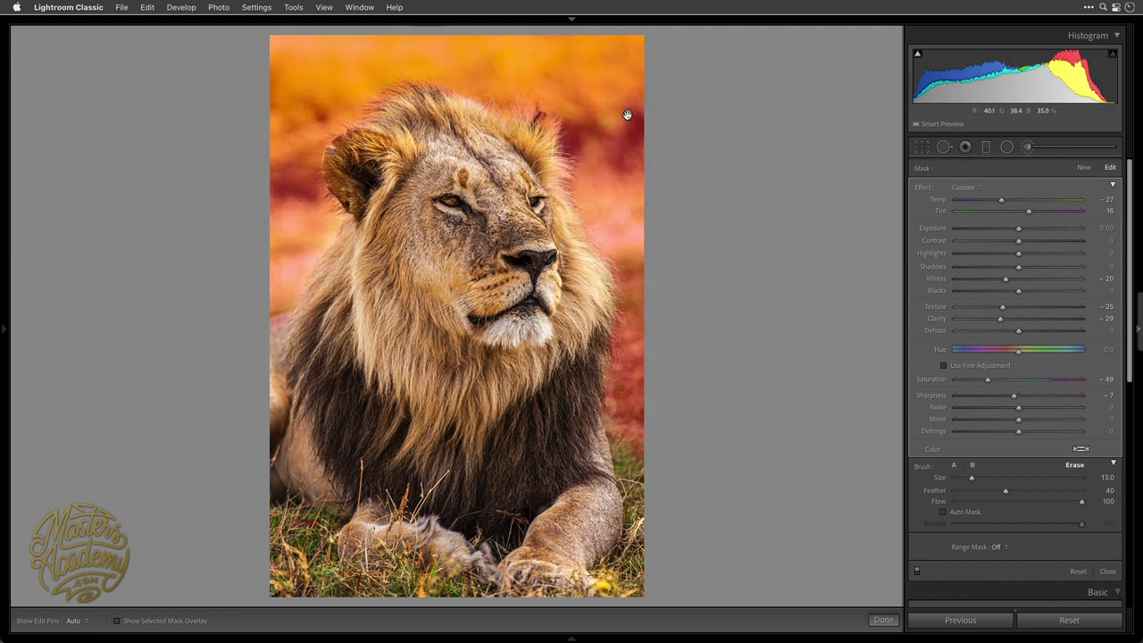
Start a new brush mask and set the edit pins to show Always.
click(1083, 168)
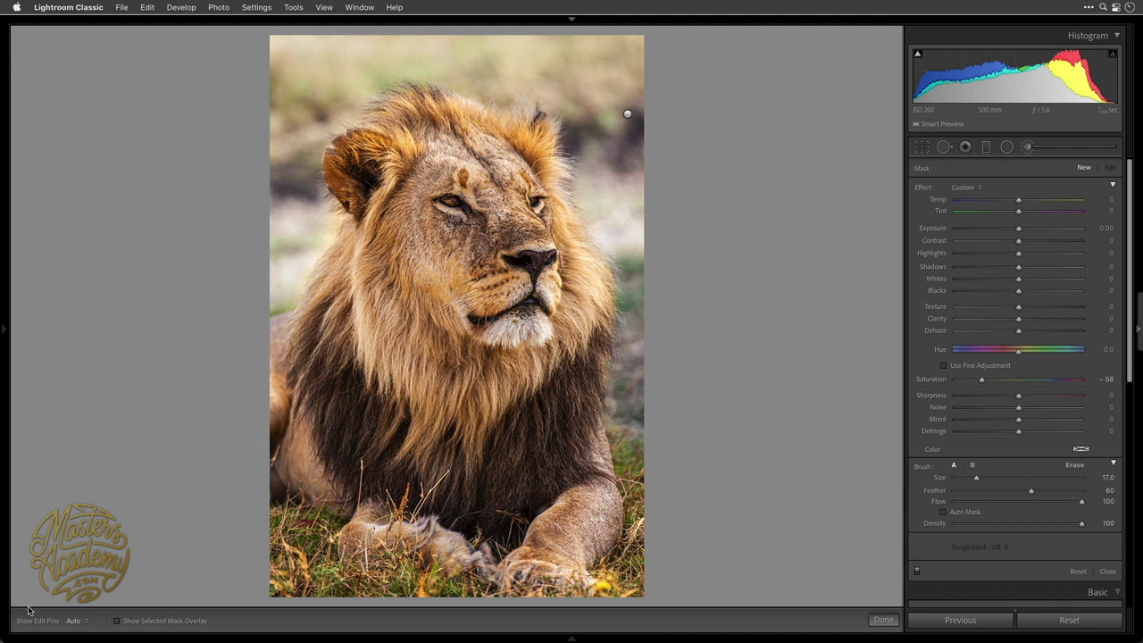
click(77, 623)
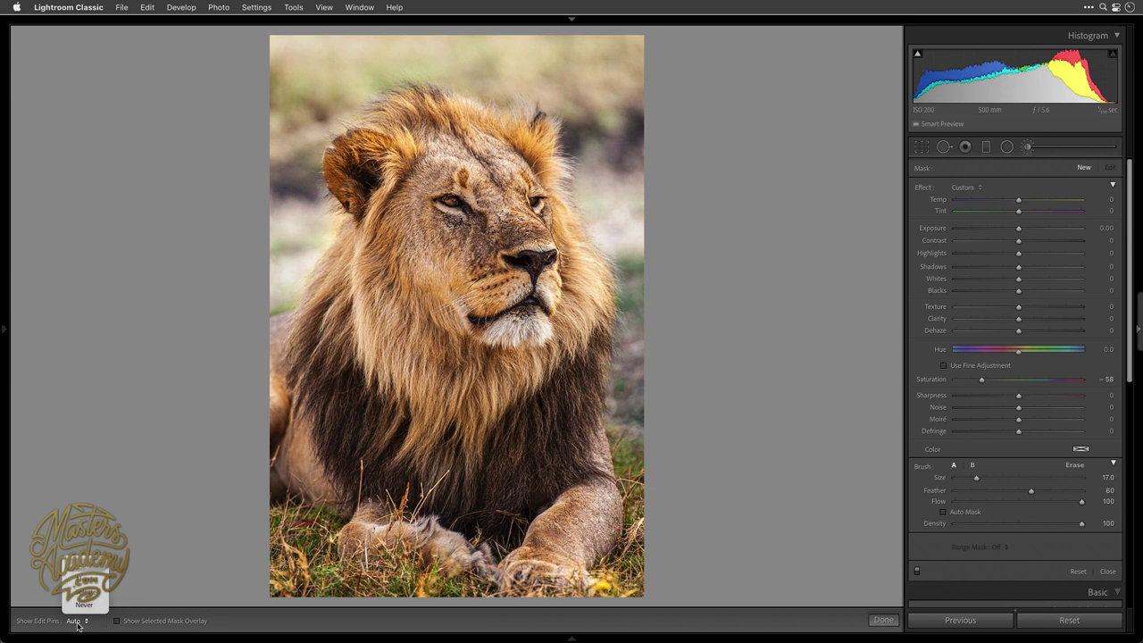
click(85, 578)
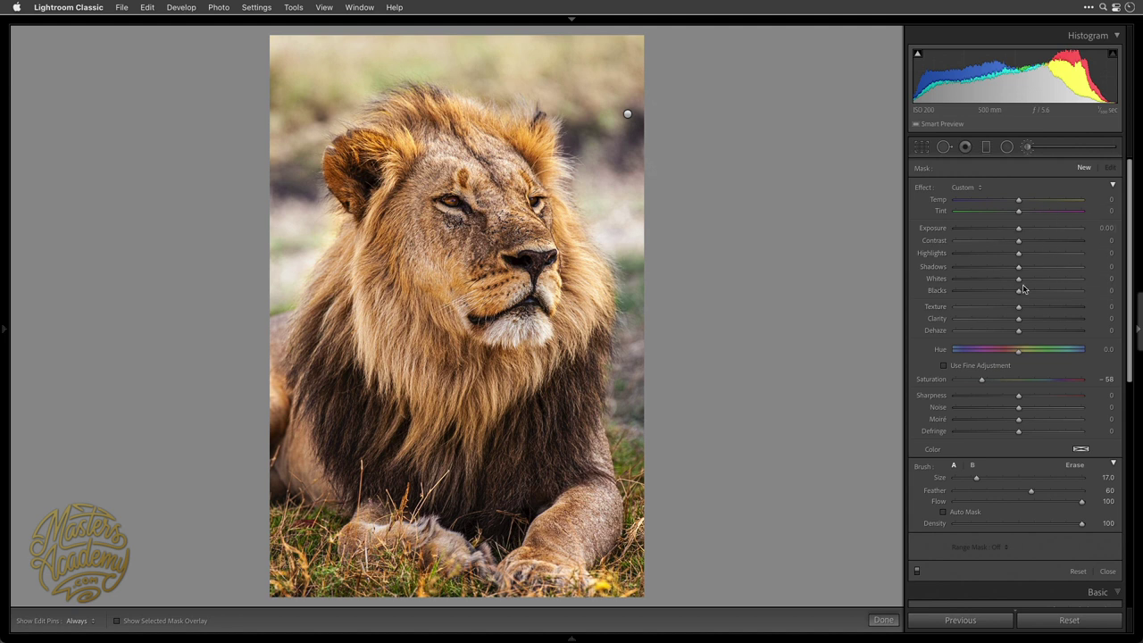
Set the edit pins to show Auto and reset all effect values for the new brush mask.
click(79, 621)
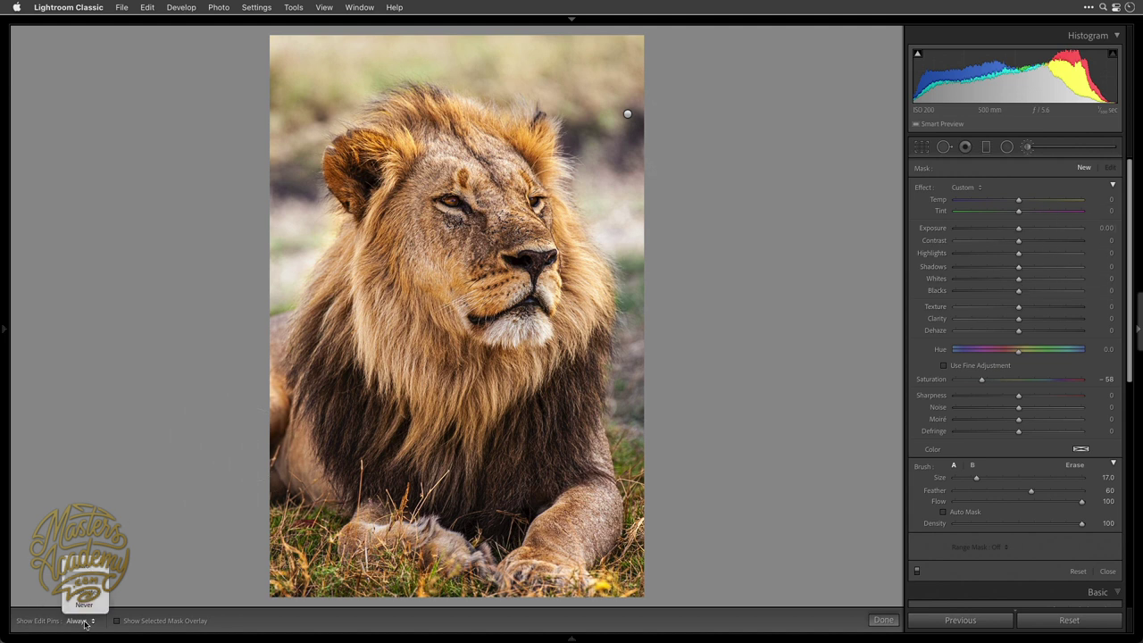
click(91, 574)
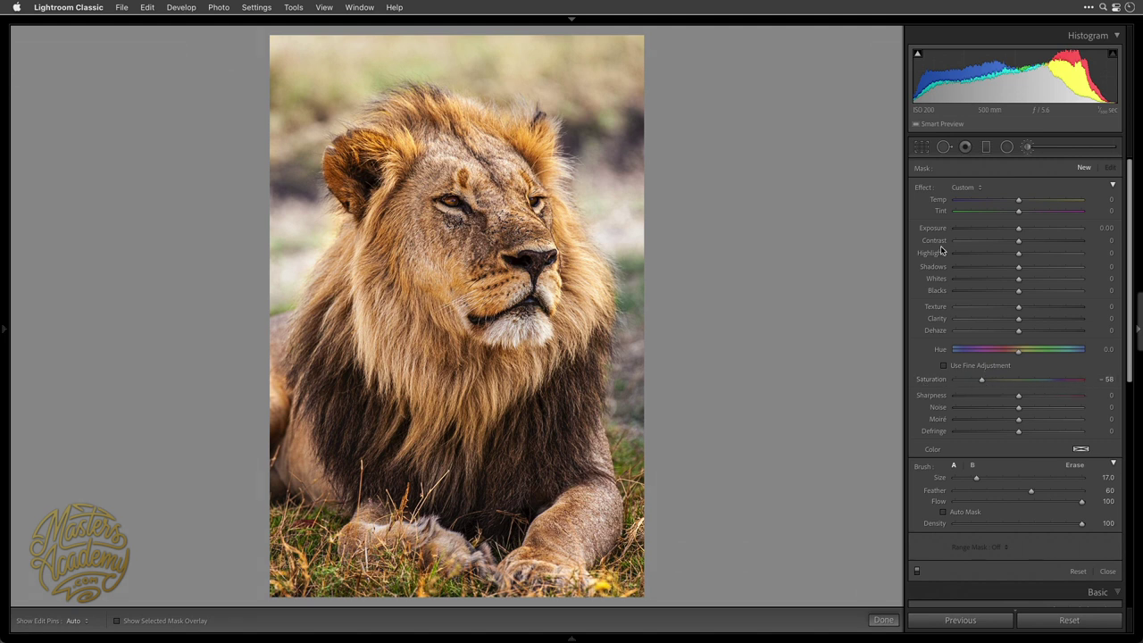
double_click(927, 188)
Display the mask overlay and paint the new mask over the foreground grass with a size 17, feather 60, flow 100 brush.
key(o)
mouse_move(641, 435)
mouse_down()
mouse_move(652, 523)
mouse_move(636, 576)
mouse_move(611, 609)
mouse_up()
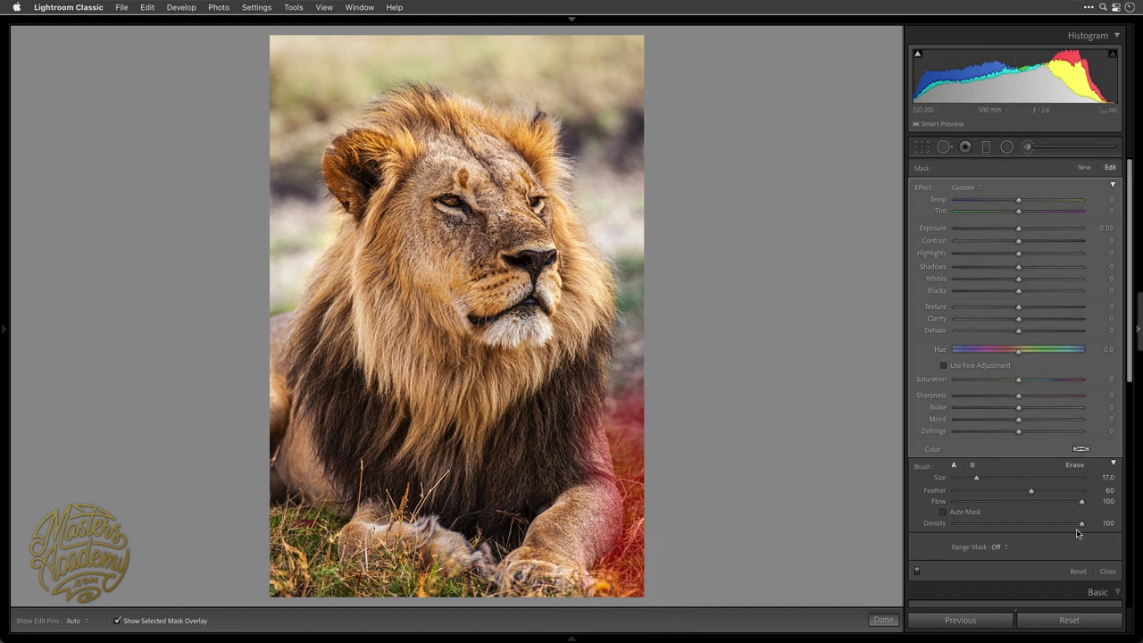
mouse_move(295, 504)
mouse_down()
mouse_move(278, 556)
mouse_move(312, 599)
mouse_move(523, 629)
mouse_move(643, 625)
mouse_up()
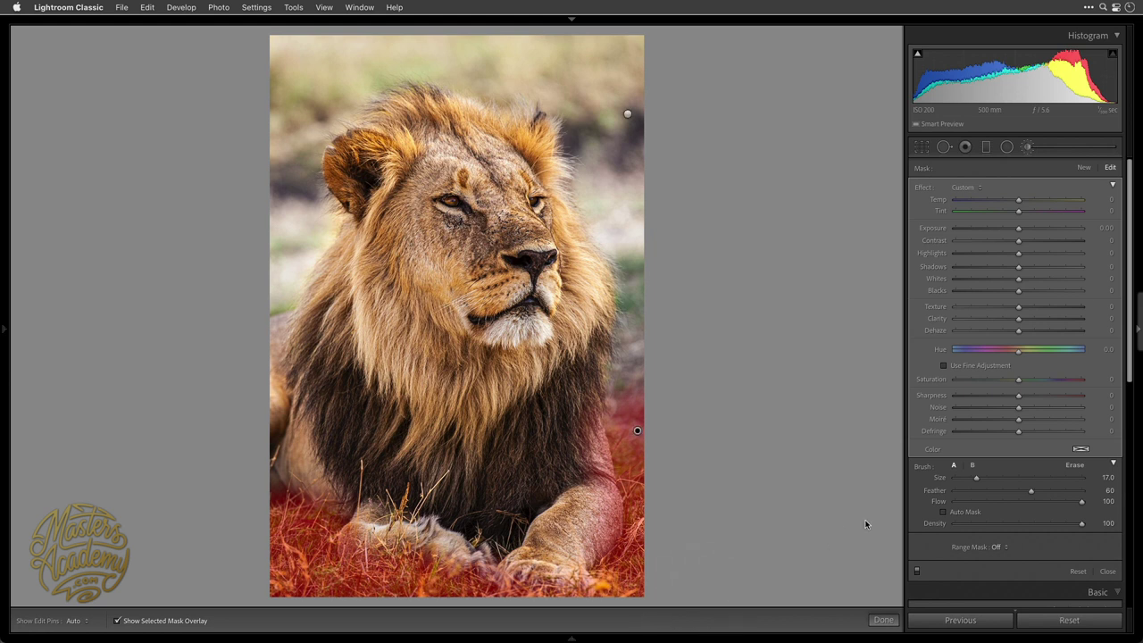
Erase the grass mask from the lion's legs and paws with a size 13, feather 40, flow 100 eraser and Auto Mask on.
click(1074, 467)
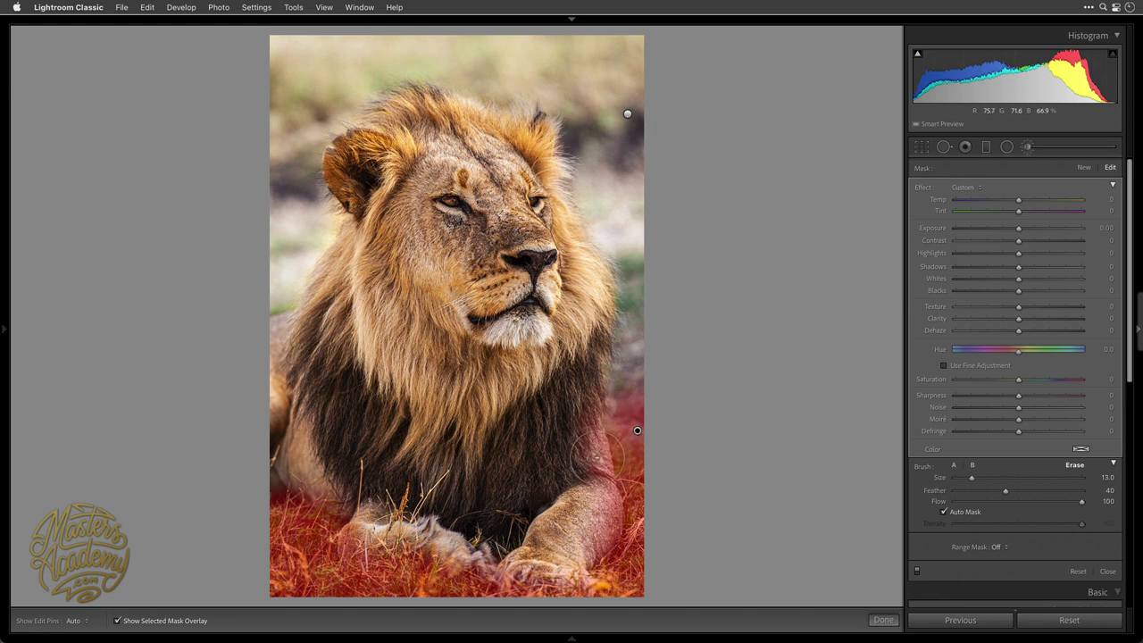
key(h)
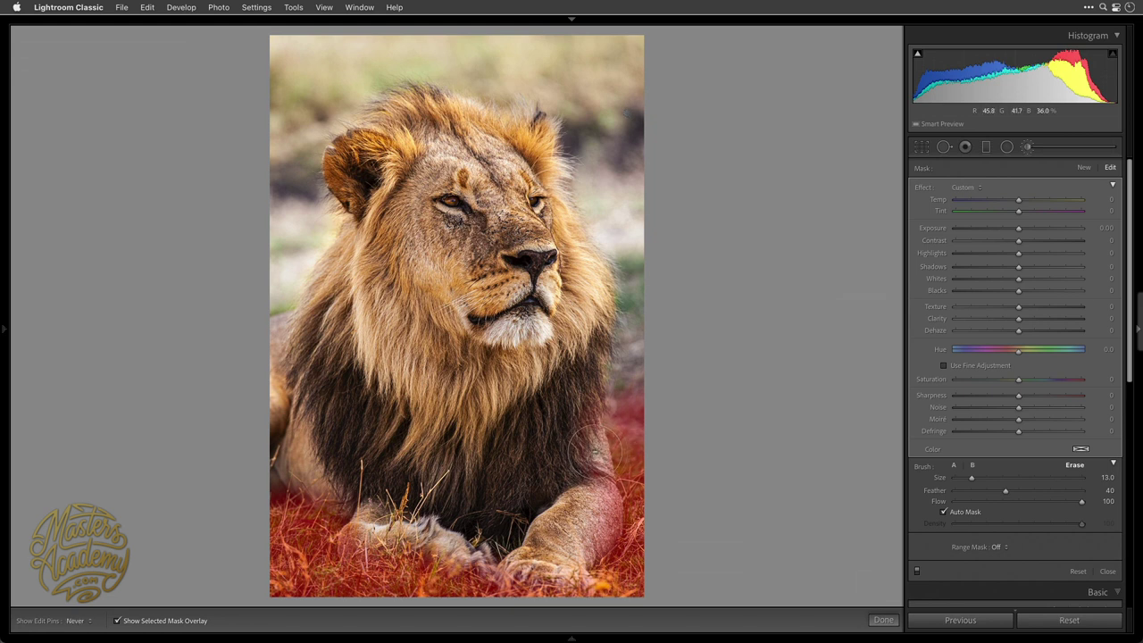
drag(614, 466, 615, 546)
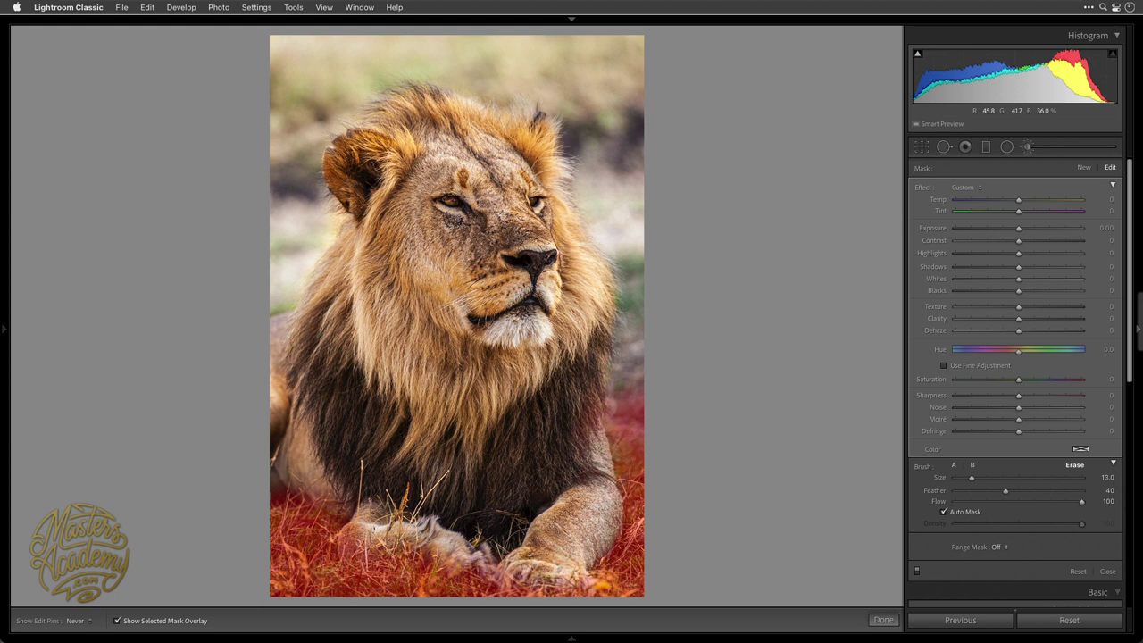
key(h)
key(h)
key(h)
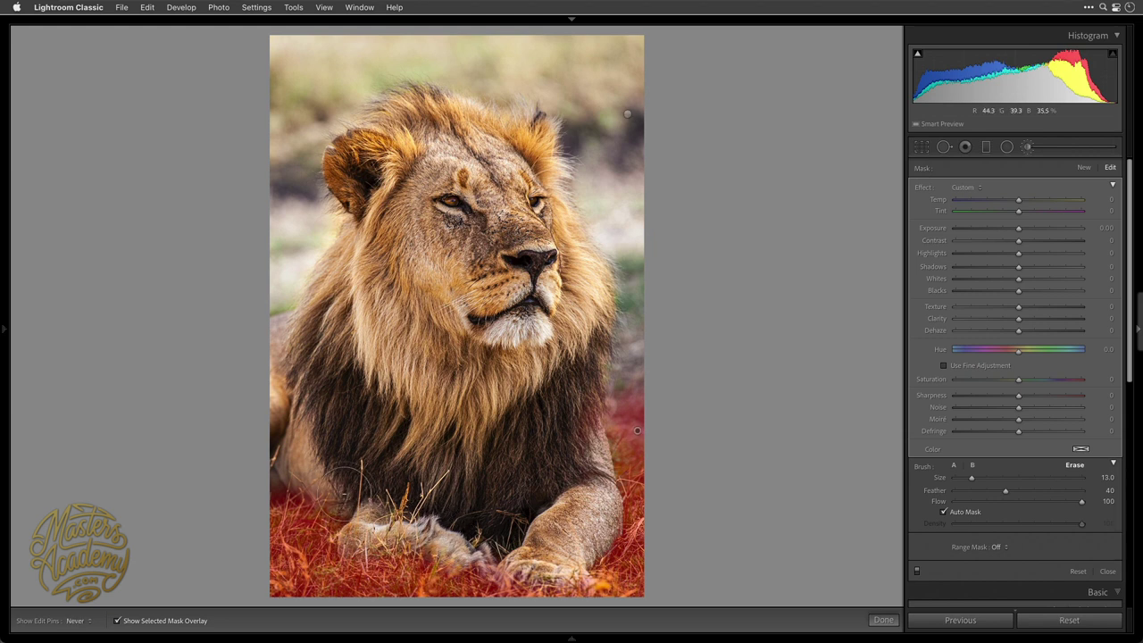
key(h)
key(h)
key(h)
key(h)
key(h)
key(h)
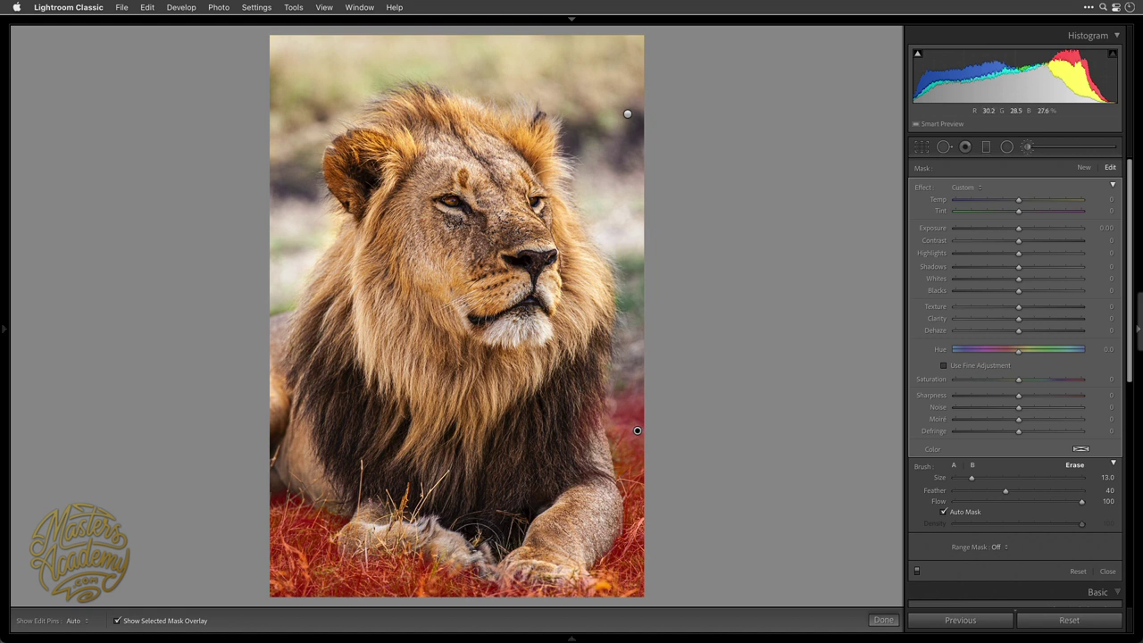
key(h)
key(h)
key(h)
key(h)
Hide the mask overlay and soften the foreground grass with Texture -100 and Clarity -22.
key(o)
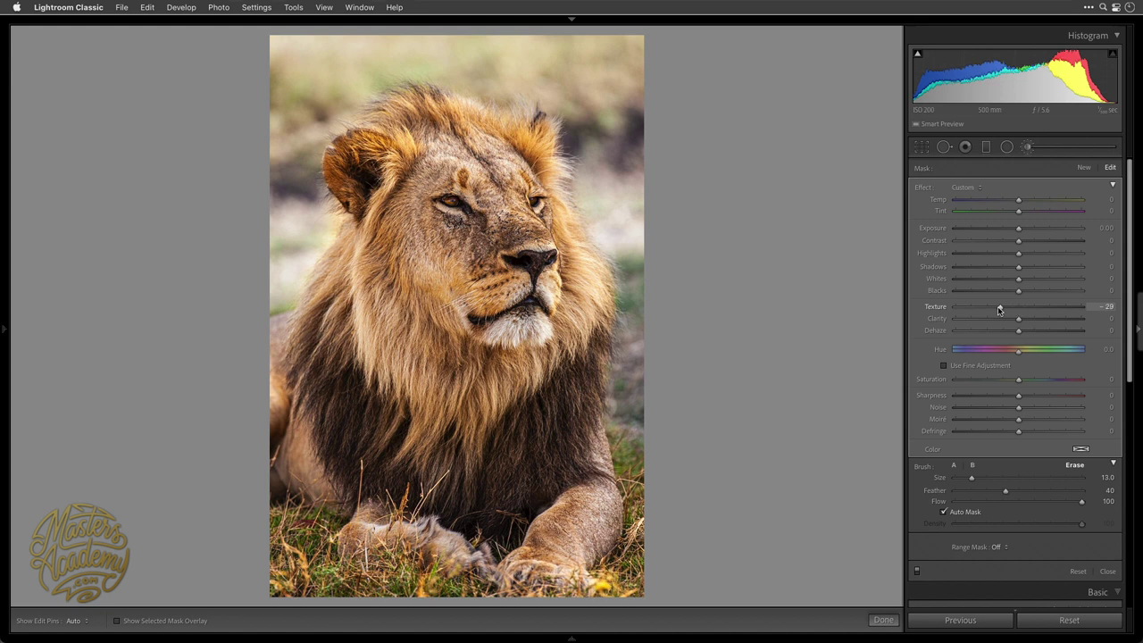
drag(999, 310, 893, 308)
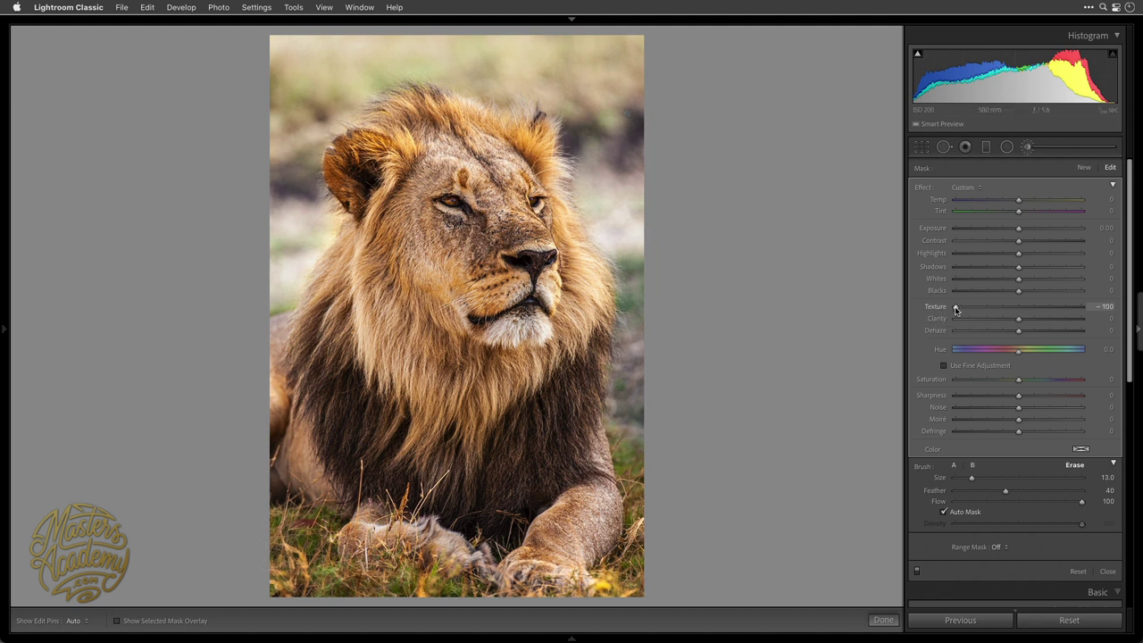
mouse_move(955, 307)
mouse_down()
mouse_move(1020, 310)
mouse_move(956, 307)
mouse_up()
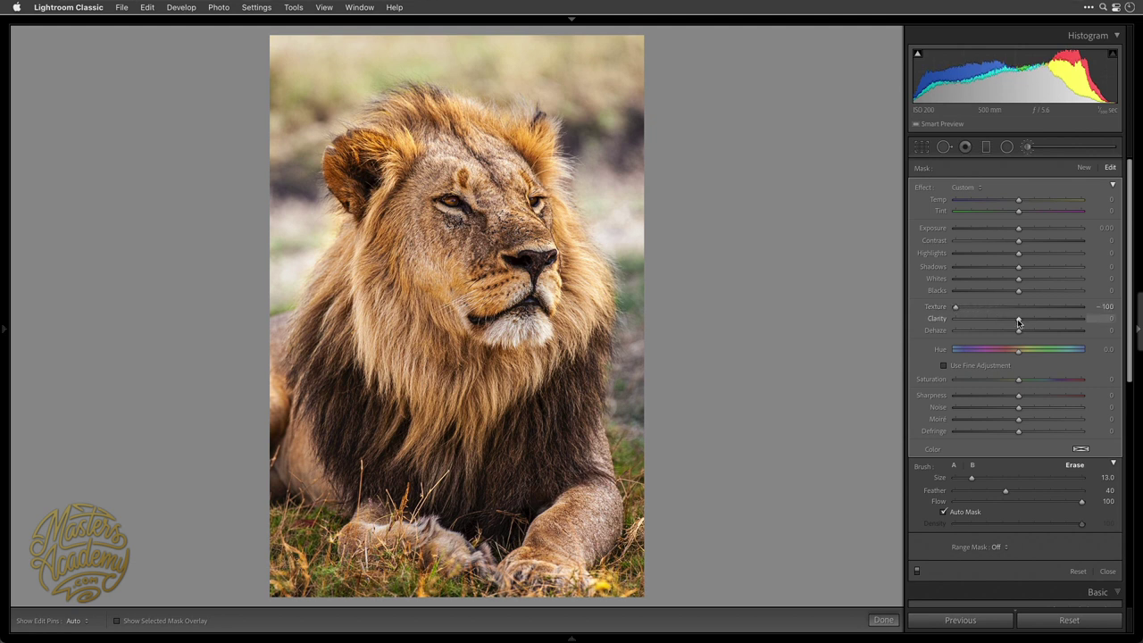
drag(1017, 322, 1003, 322)
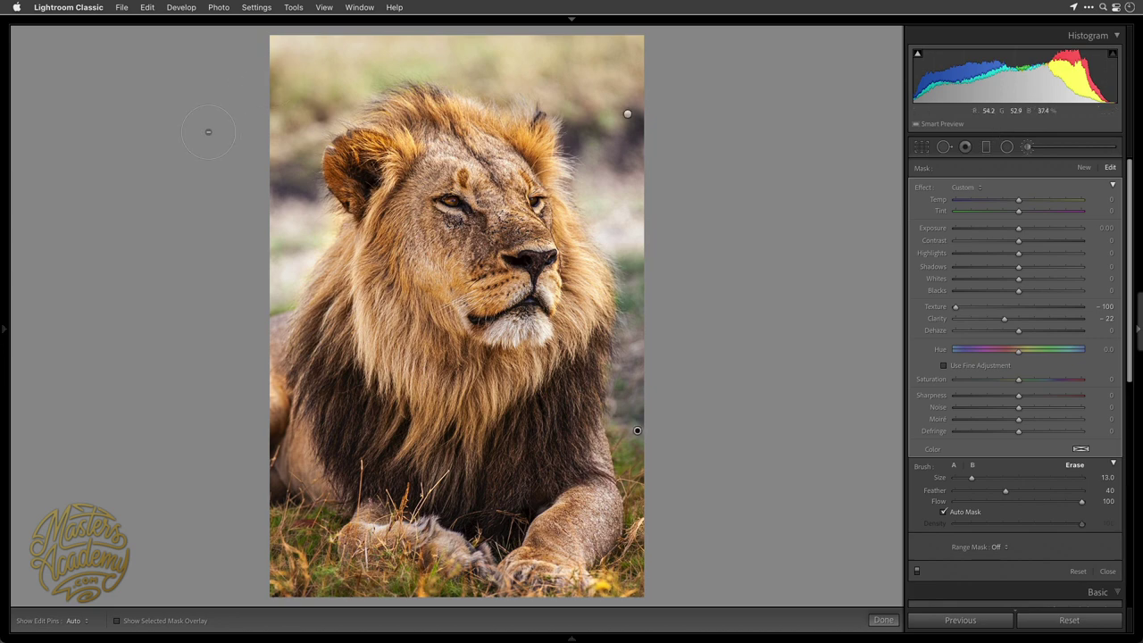
Start a new brush mask with the overlay shown and paint over the lion's nearer eye with a size 12, feather 20 brush.
mouse_move(5, 331)
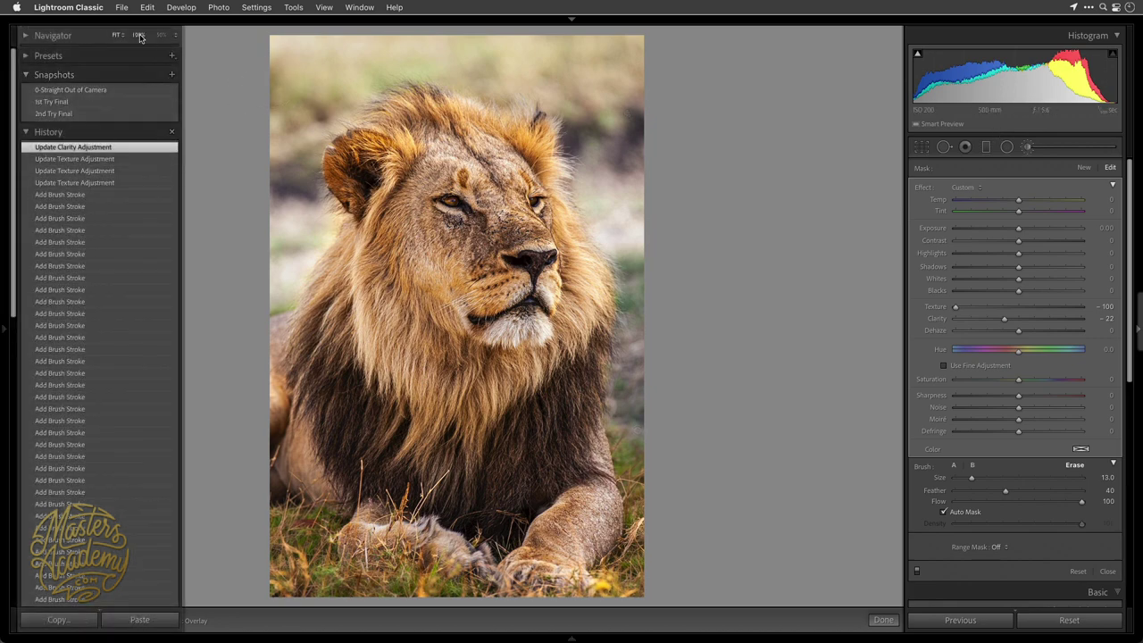
click(138, 35)
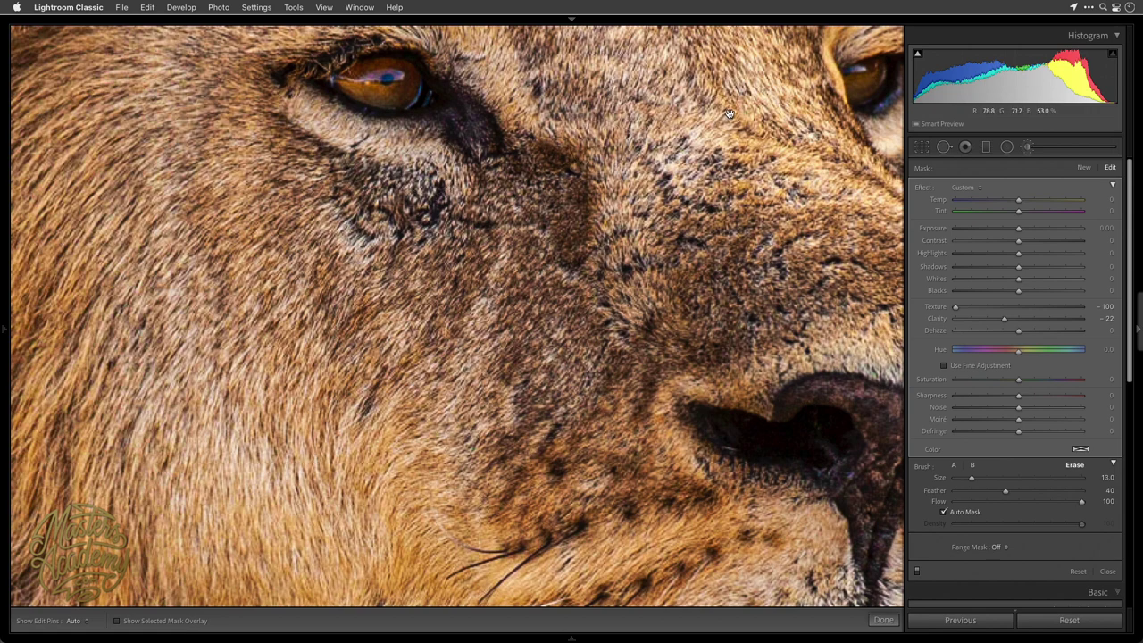
drag(729, 114, 553, 234)
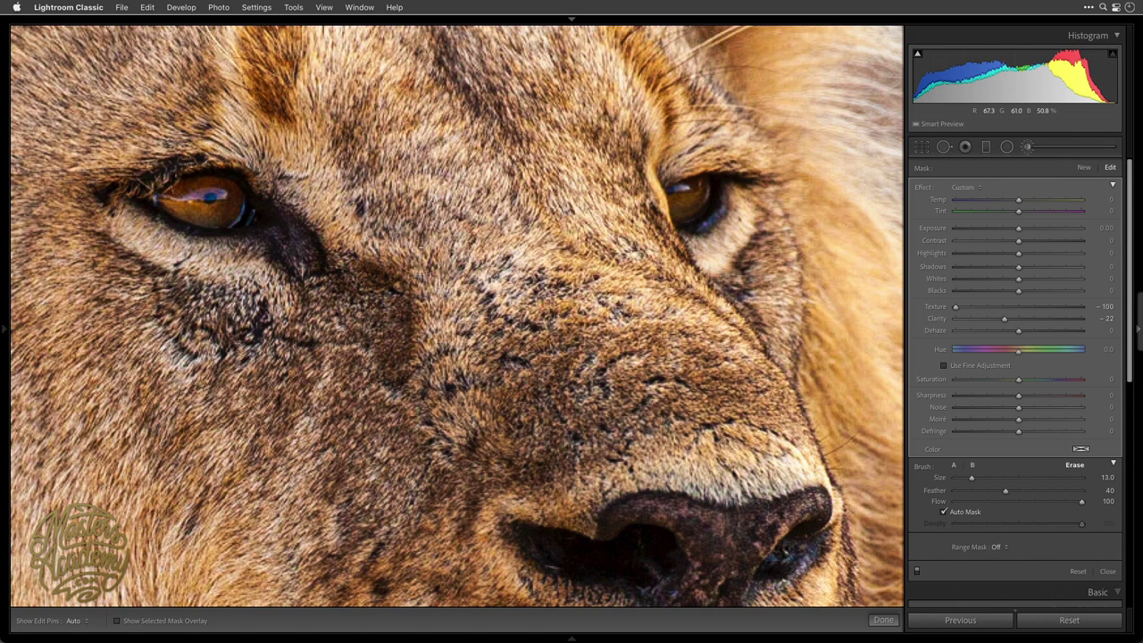
click(1084, 169)
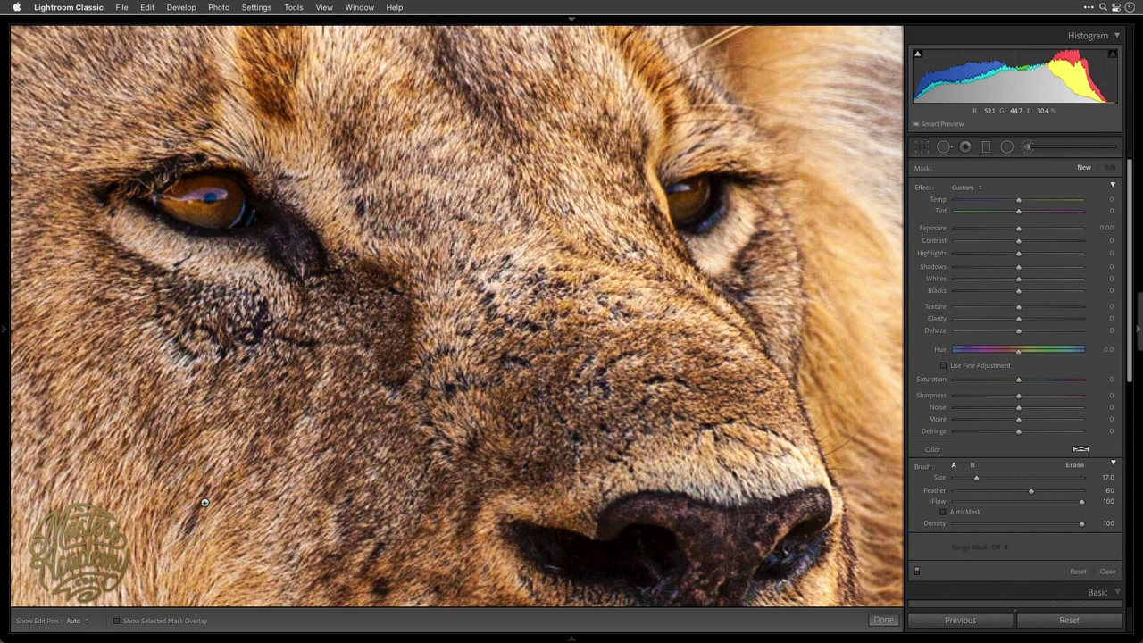
key(o)
key(shift+bracketright)
key(shift+bracketright)
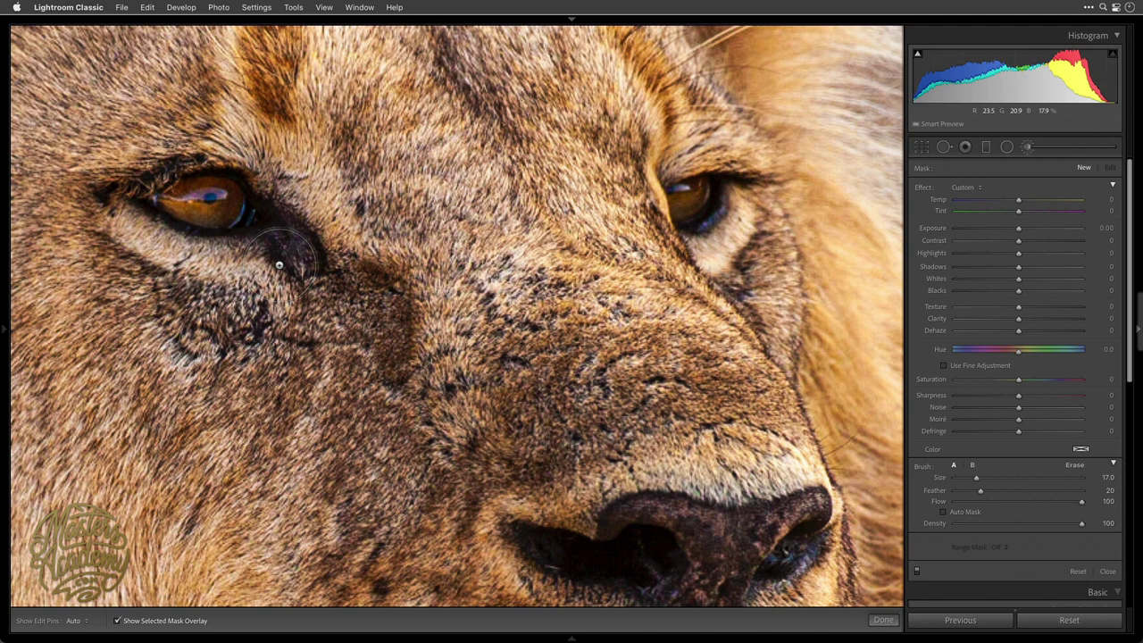
key(bracketleft)
key(bracketleft)
key(bracketleft)
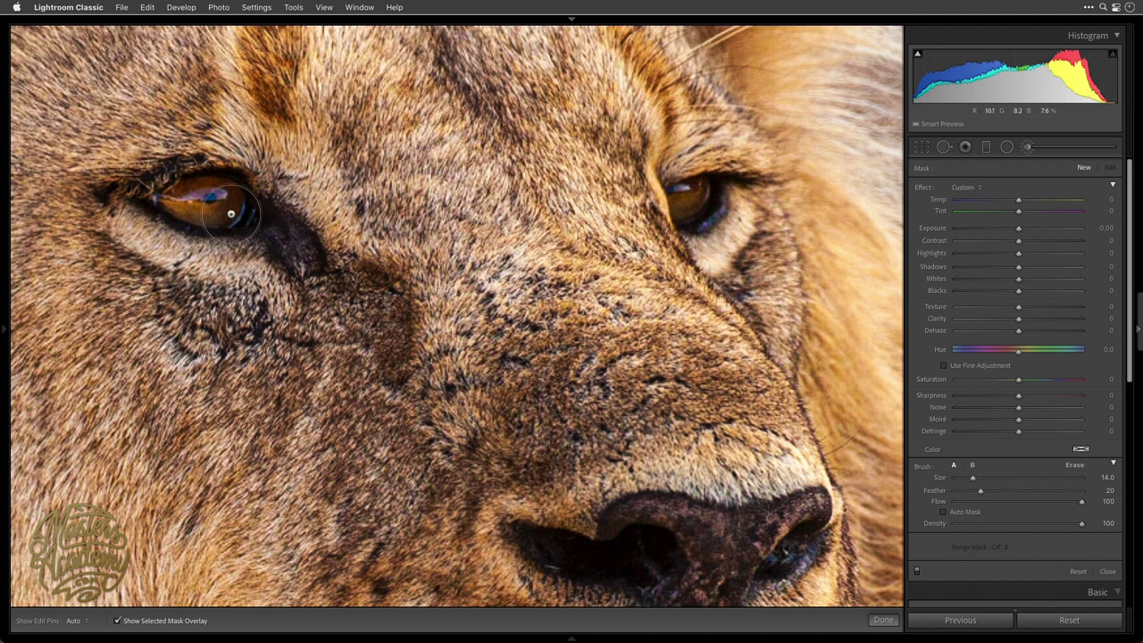
key(bracketleft)
key(bracketleft)
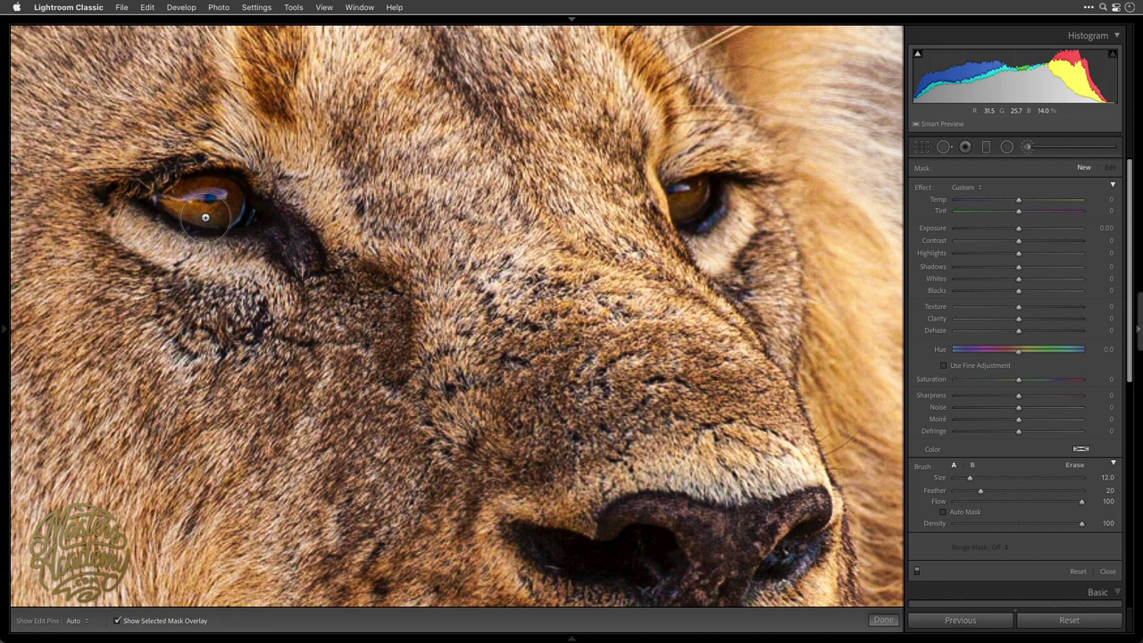
key(h)
mouse_move(205, 216)
mouse_down()
mouse_move(217, 200)
mouse_move(162, 220)
mouse_move(178, 218)
mouse_up()
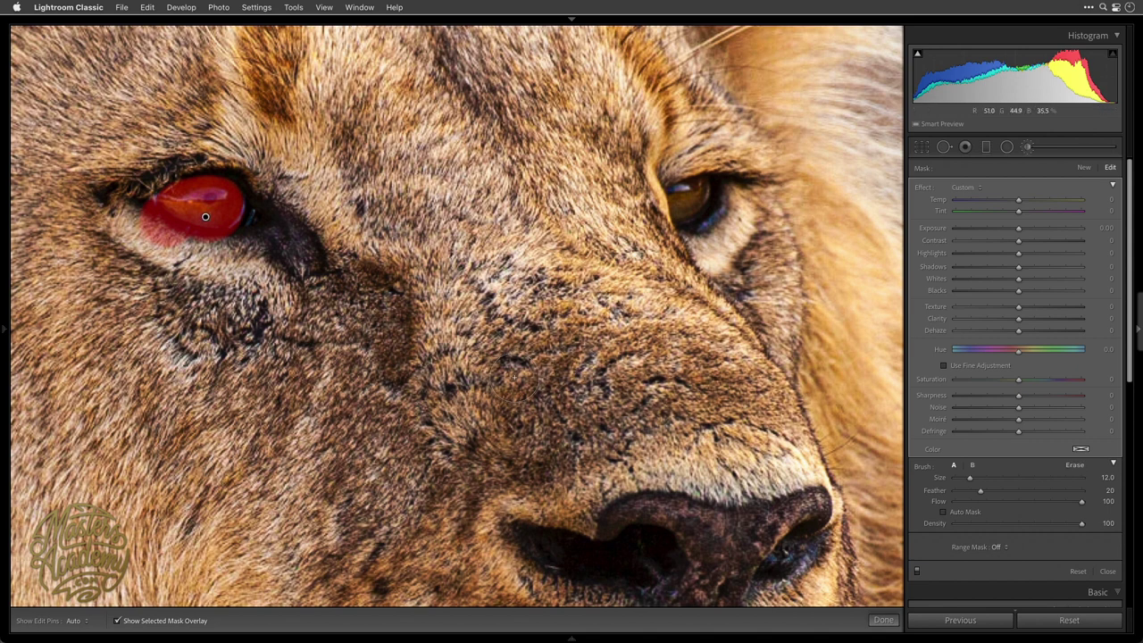
Erase the mask spill around the nearer eye with Auto Mask off and eraser feather 20, and hide the mask overlay.
key(alt)
key(alt)
click(1081, 467)
click(944, 513)
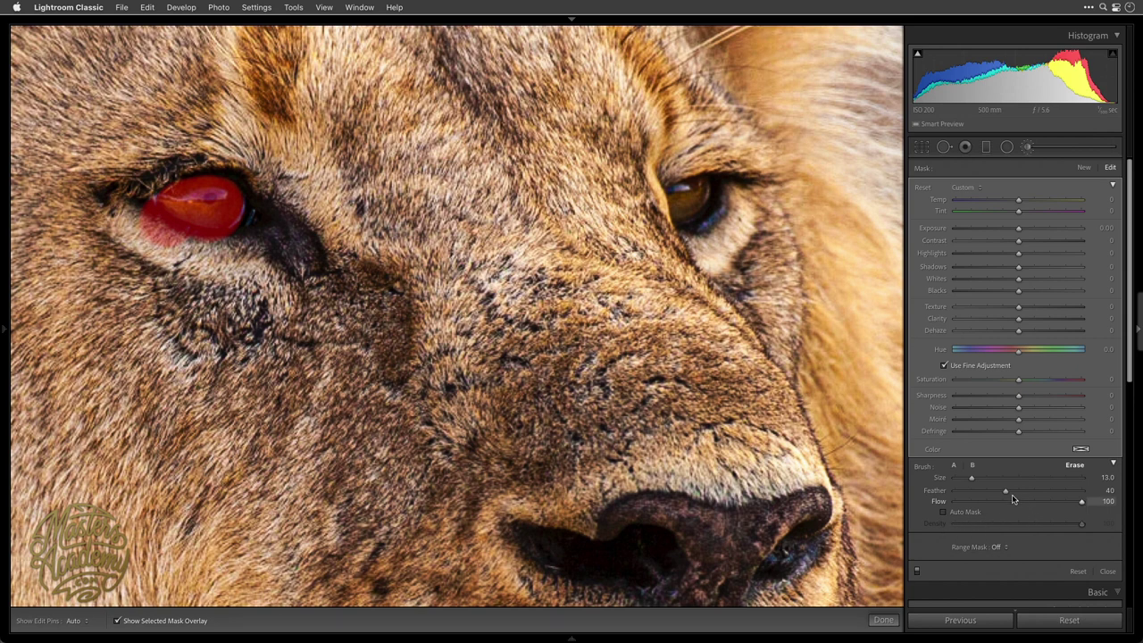
drag(1006, 491, 980, 492)
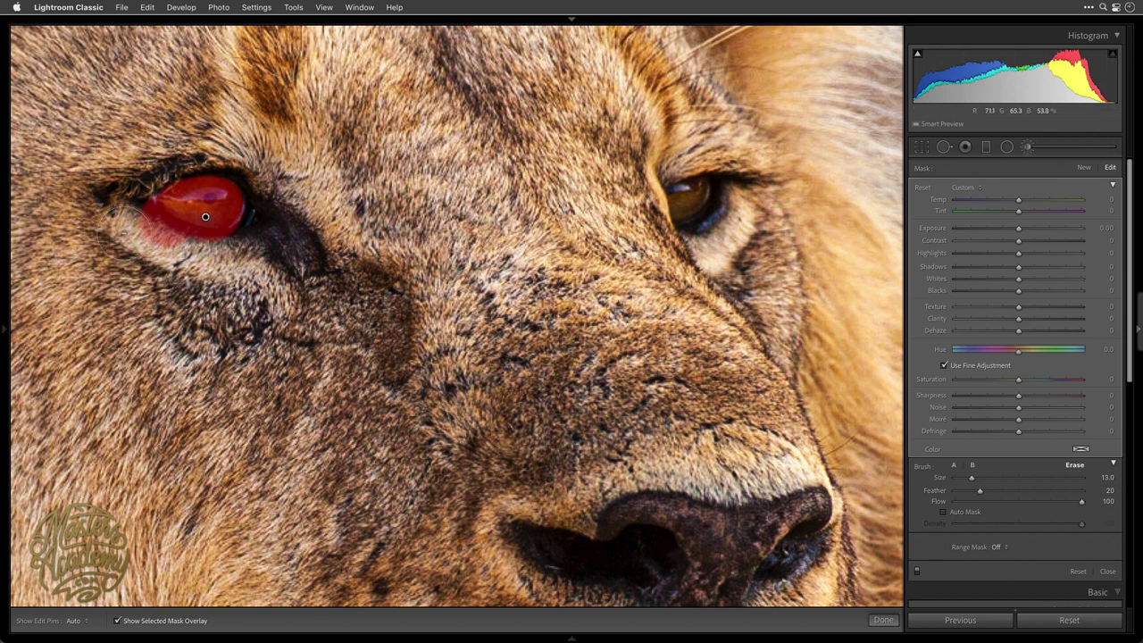
key(h)
mouse_move(142, 228)
mouse_down()
mouse_move(165, 240)
mouse_move(125, 241)
mouse_move(129, 255)
mouse_move(151, 217)
mouse_move(143, 214)
mouse_move(221, 241)
mouse_move(212, 241)
mouse_up()
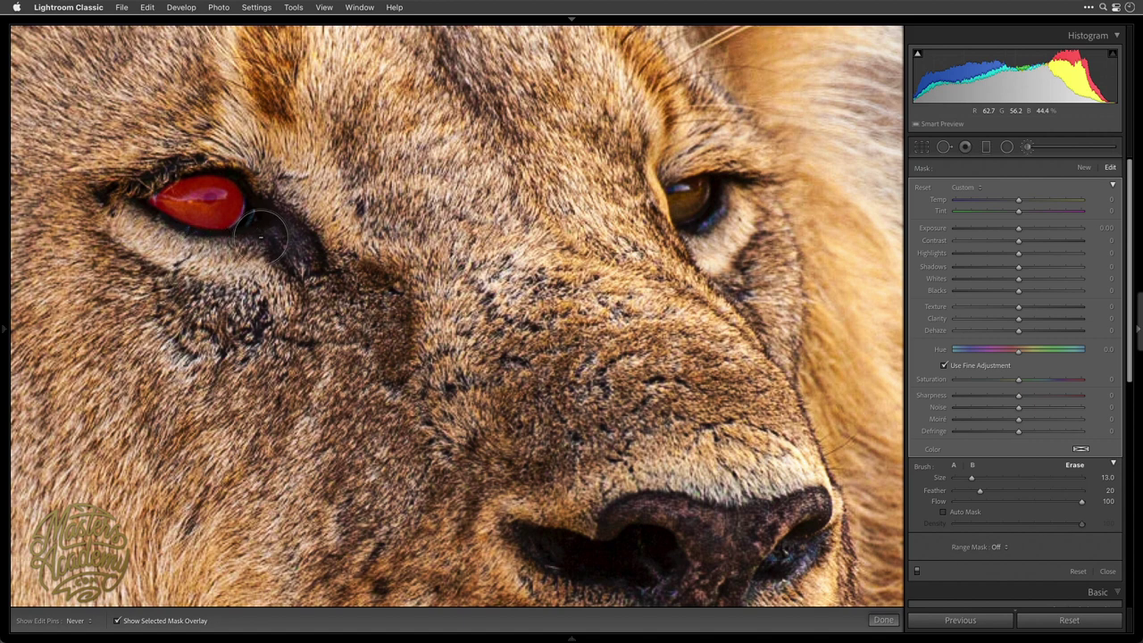
key(h)
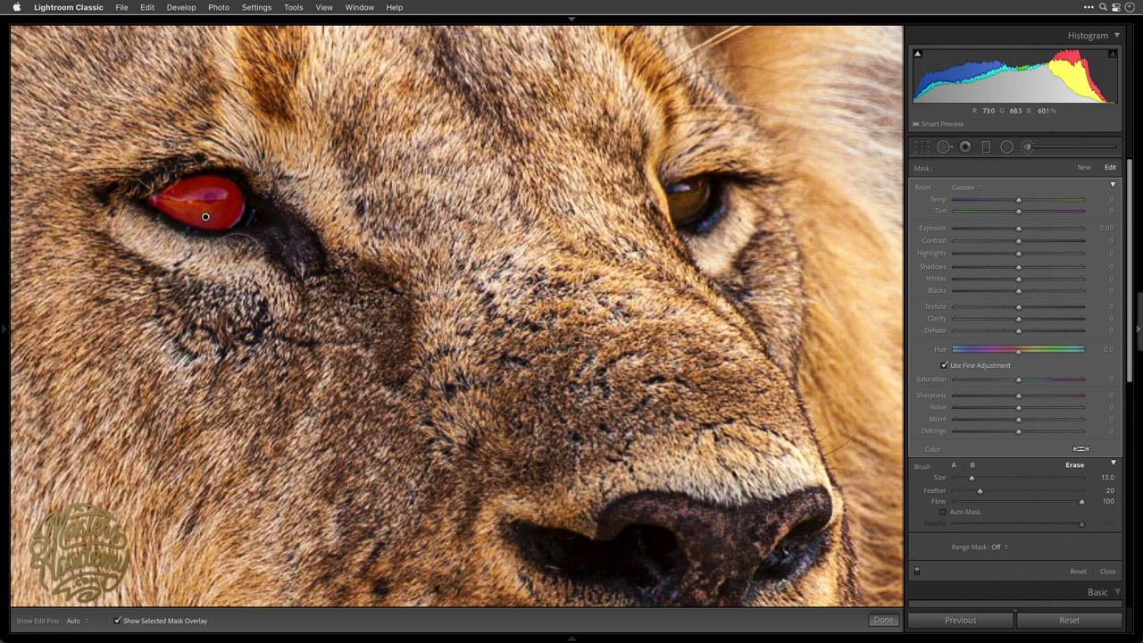
key(alt)
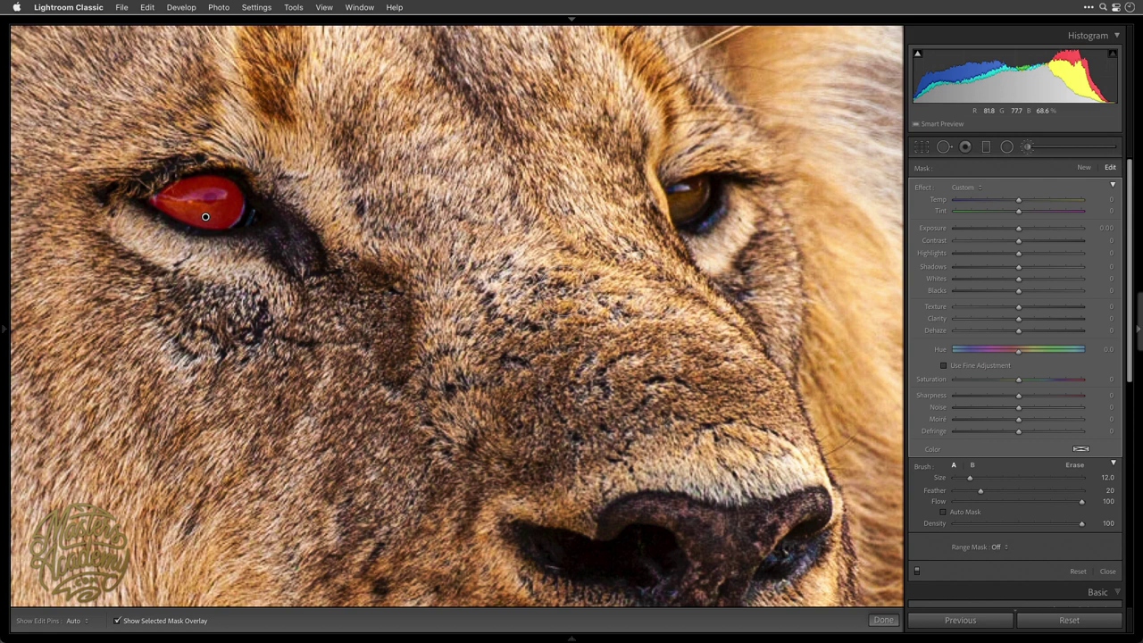
key(o)
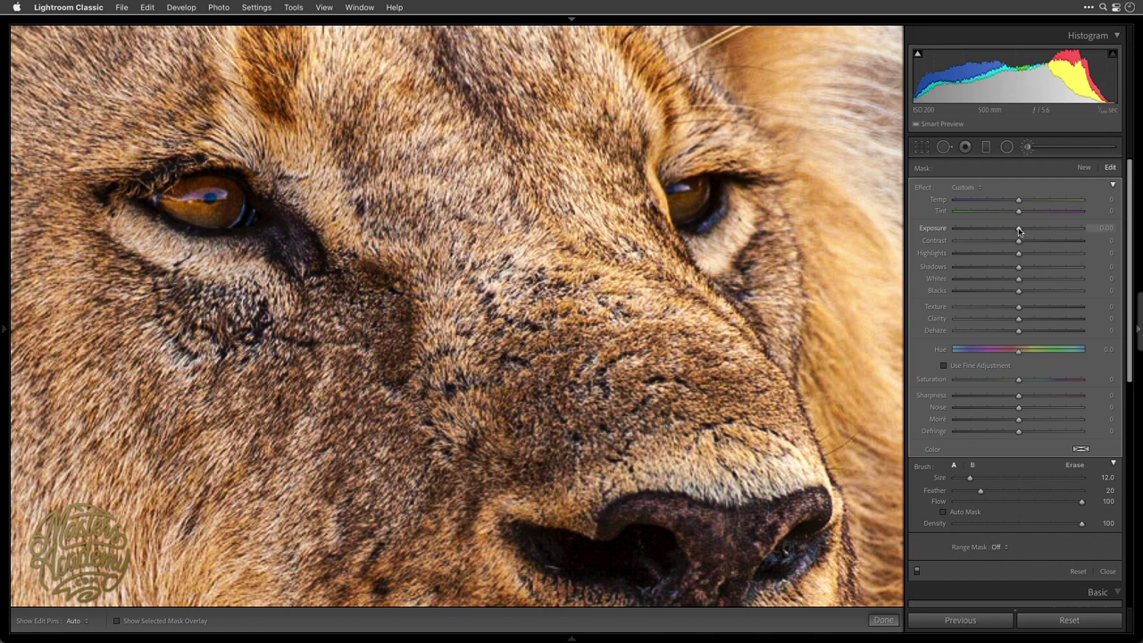
Try an Exposure of 0.63 and Whites of 76 on the eye mask, and reset the Exposure.
mouse_move(1026, 231)
mouse_down()
mouse_move(1074, 230)
mouse_move(1028, 228)
mouse_up()
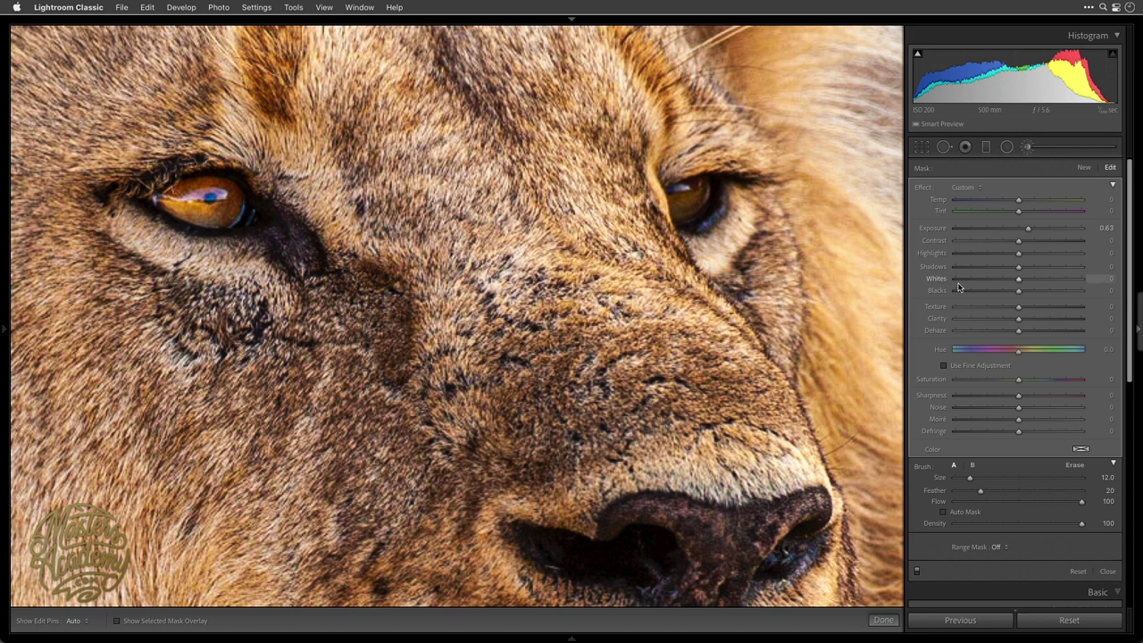
drag(1020, 282, 1066, 283)
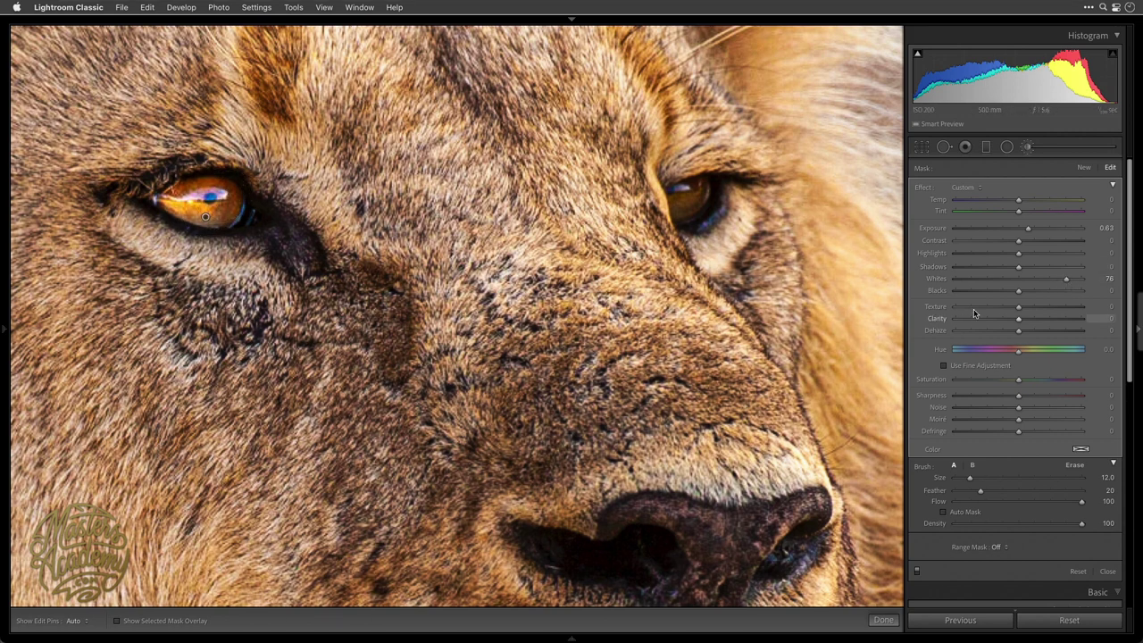
double_click(1027, 229)
Brighten the masked eye with Whites 100, Exposure 0.12 and Contrast -90, and raise its Saturation slightly.
drag(1070, 282, 1124, 283)
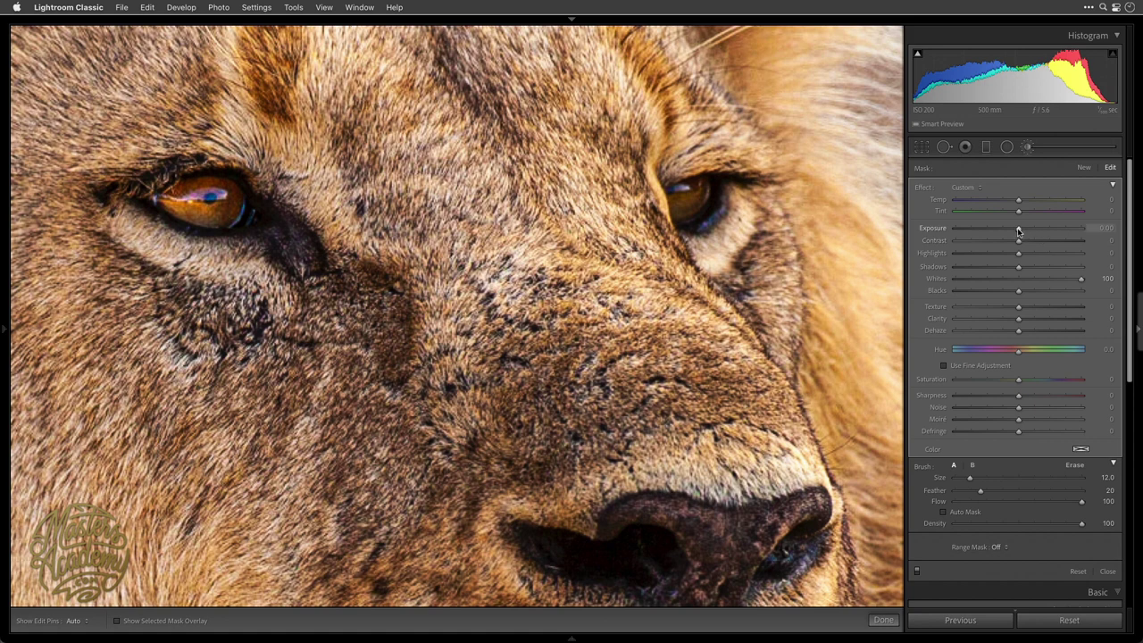
drag(1019, 231, 1021, 231)
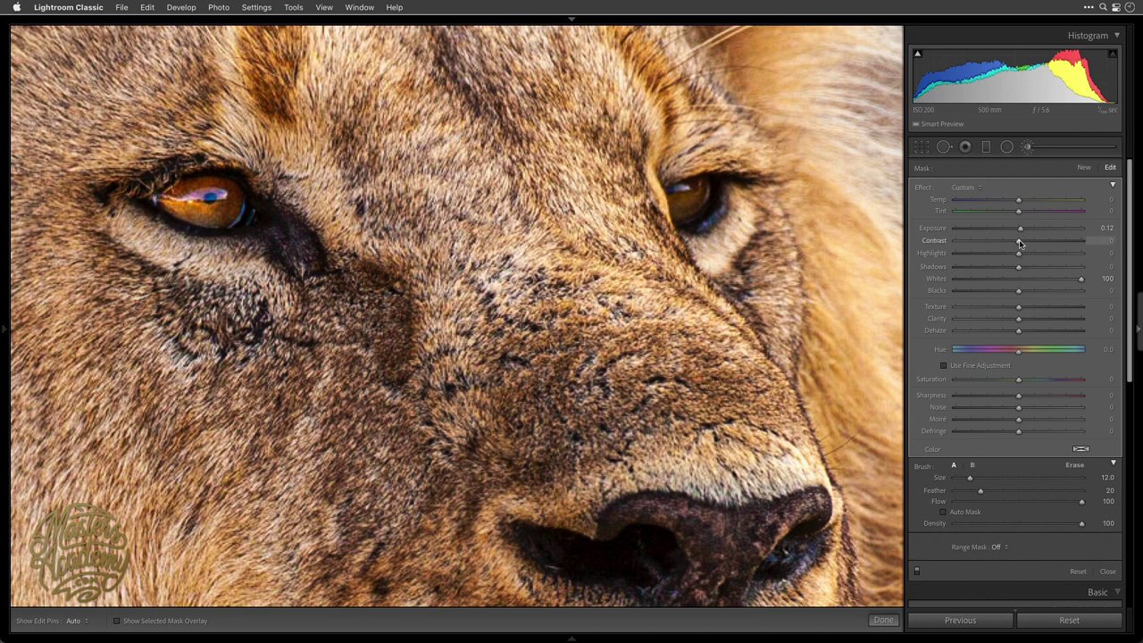
drag(1019, 239, 962, 242)
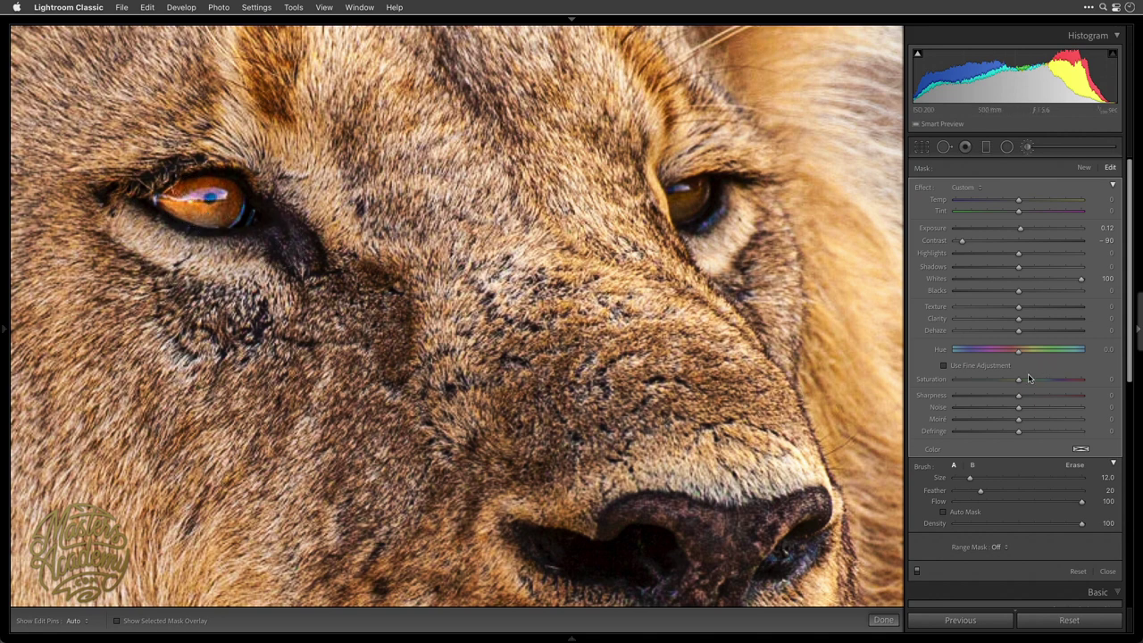
mouse_move(1019, 381)
mouse_down()
mouse_move(1061, 381)
mouse_move(1012, 381)
mouse_move(1027, 381)
mouse_up()
Start a new brush mask with the overlay shown and paint over the lion's farther eye.
click(1084, 170)
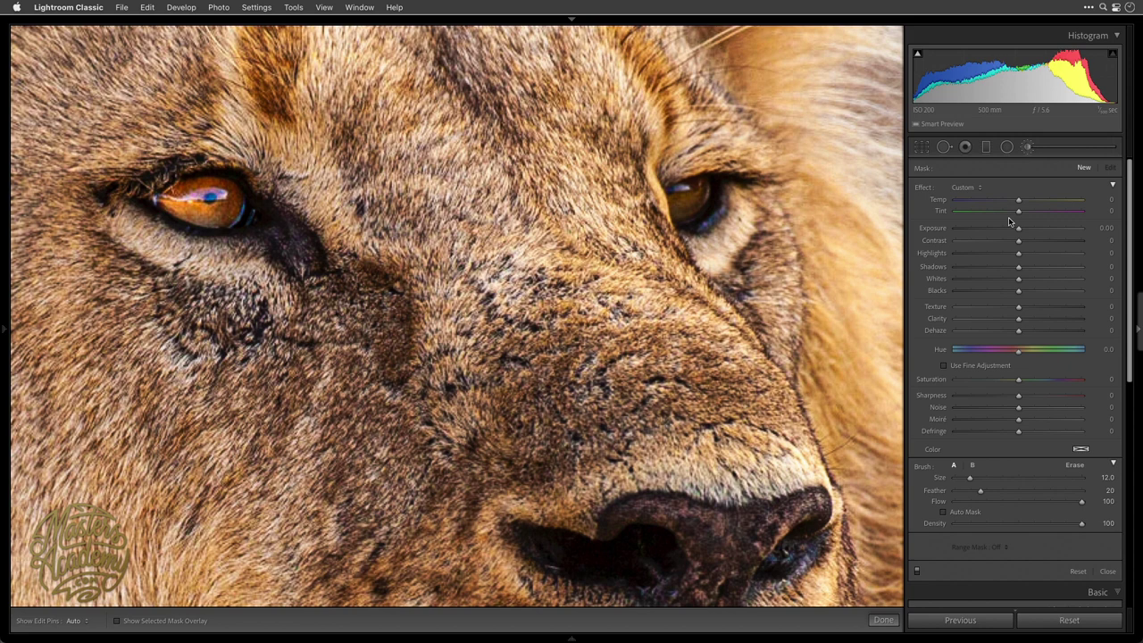
key(o)
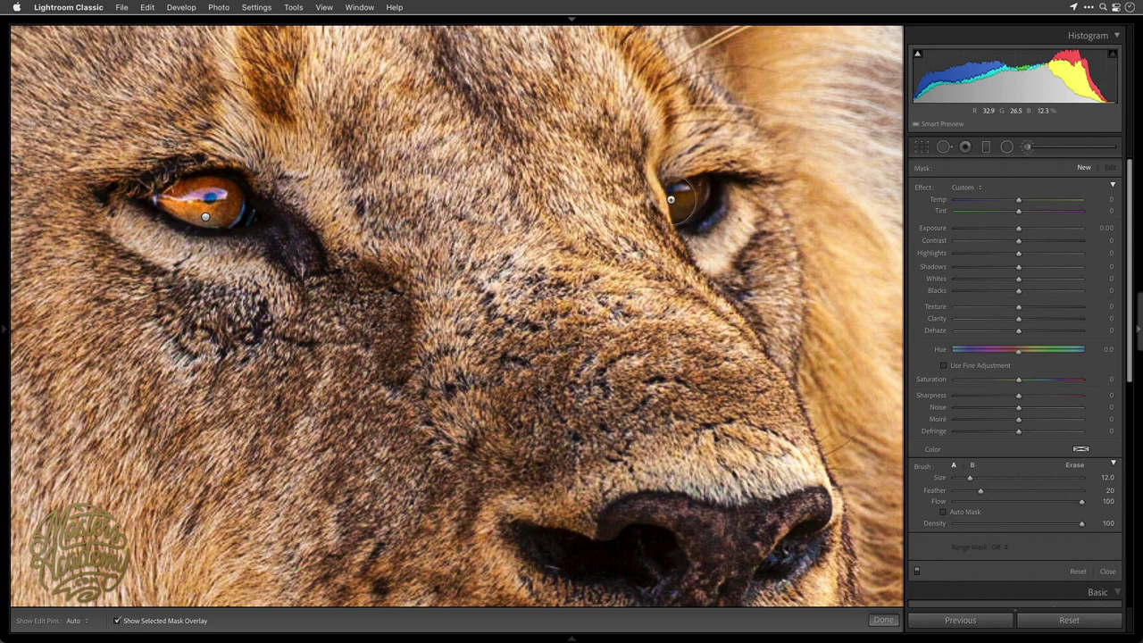
key(h)
mouse_move(657, 197)
mouse_down()
mouse_move(645, 196)
mouse_move(687, 198)
mouse_move(682, 189)
mouse_up()
Erase the mask spill around the farther eye with a size 13, feather 20 eraser, keeping the edit pins hidden.
key(alt)
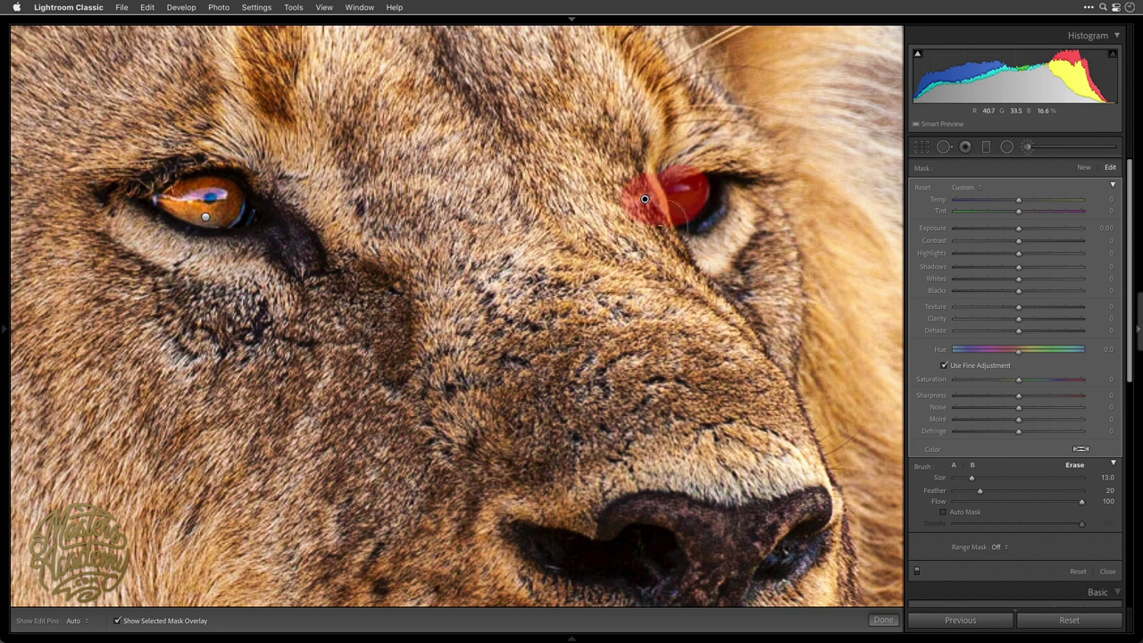
key(h)
mouse_move(643, 219)
mouse_down()
mouse_move(651, 179)
mouse_move(634, 169)
mouse_move(685, 150)
mouse_up()
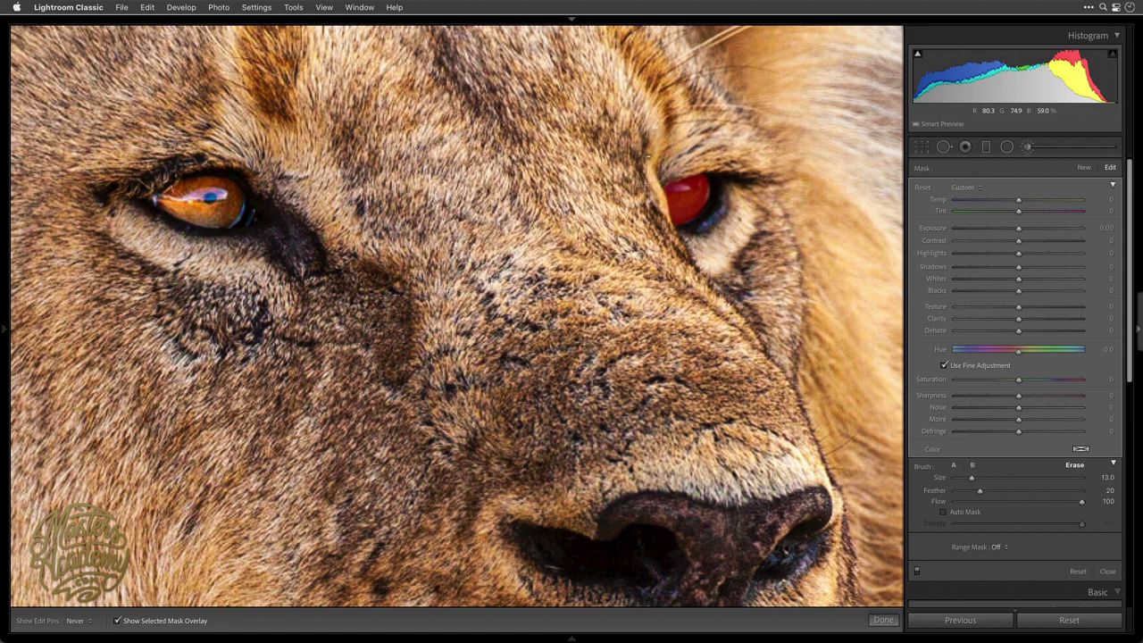
Show the edit pins, try moving the farther eye's mask by its pin, and undo the move.
key(h)
key(alt)
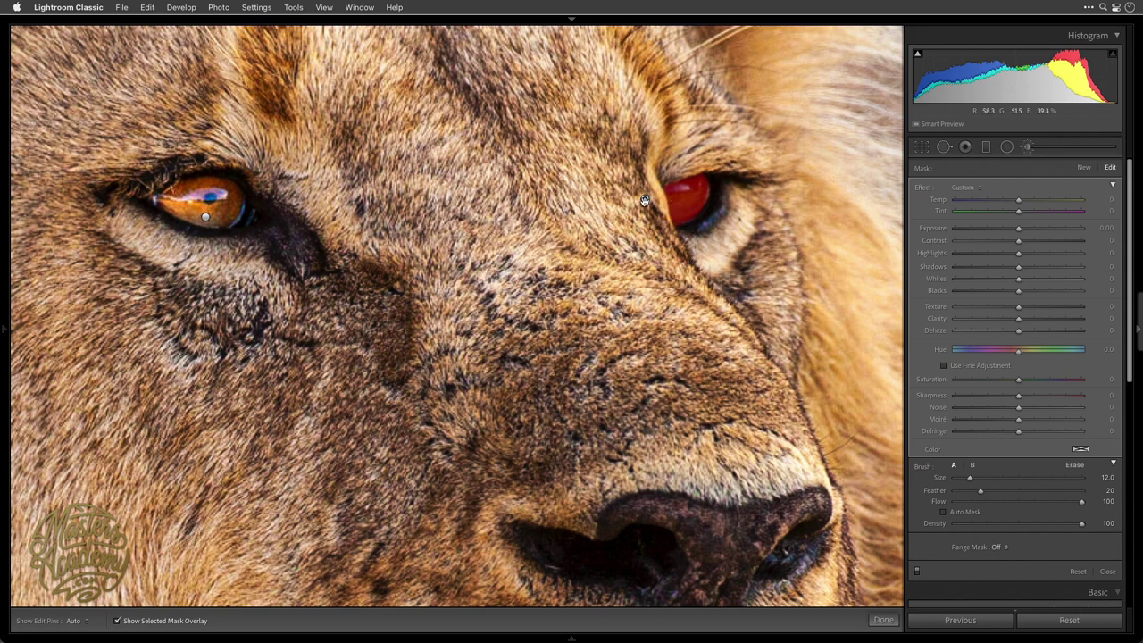
drag(645, 200, 702, 231)
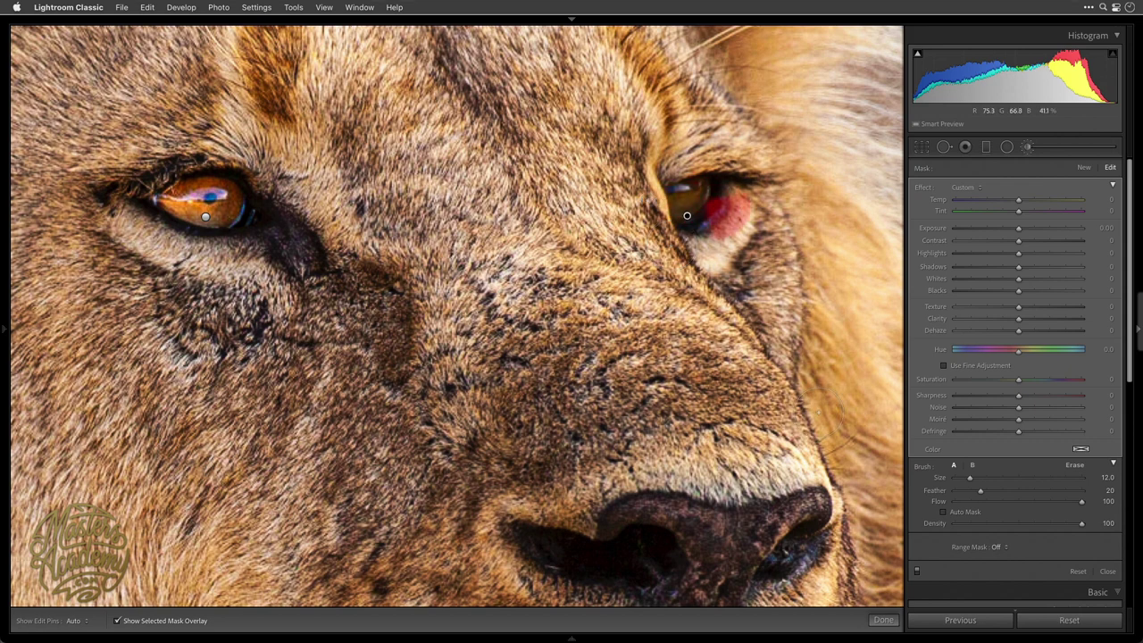
key(super+z)
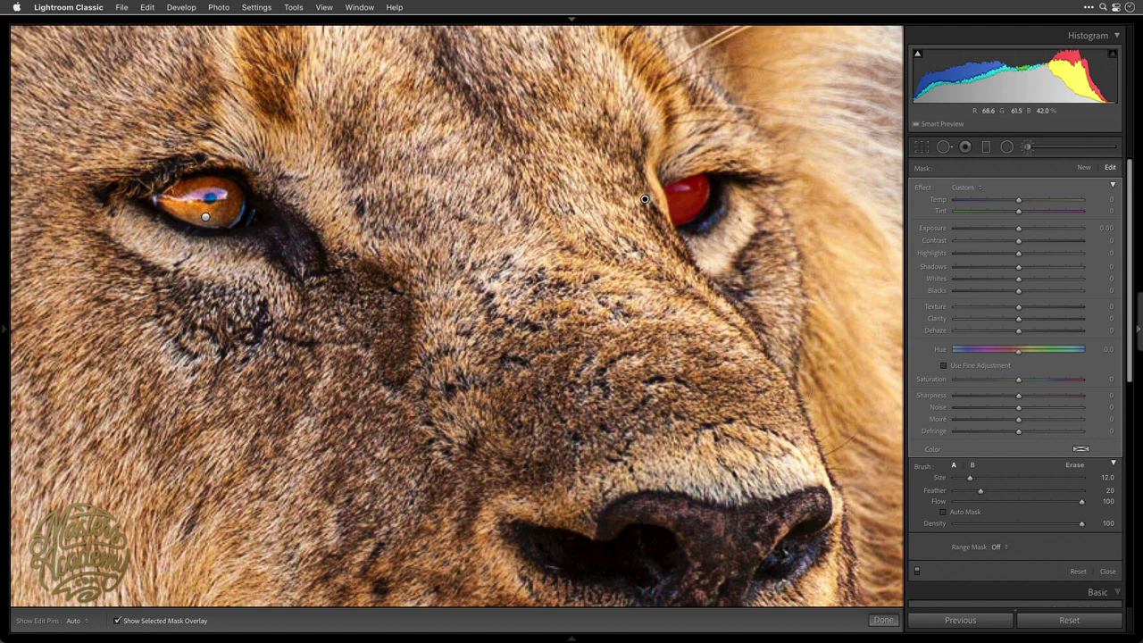
Hide the mask overlay and brighten the farther eye with Whites 100, Exposure 0.65 and Blacks -18.
key(o)
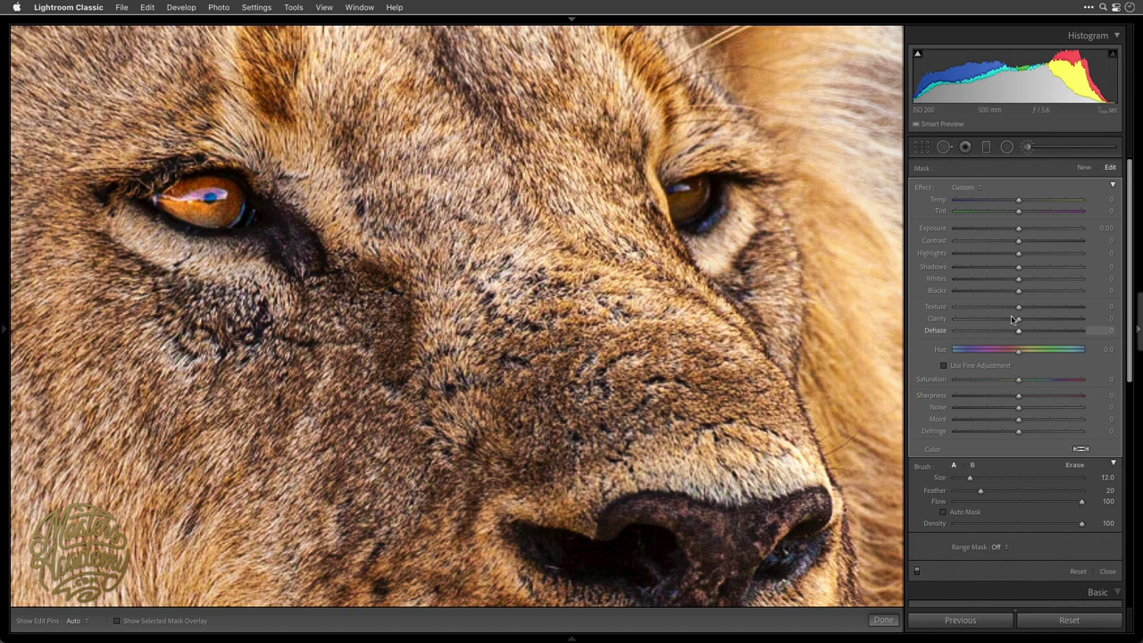
drag(1019, 280, 1061, 283)
key(super+z)
key(super+shift+z)
click(1085, 284)
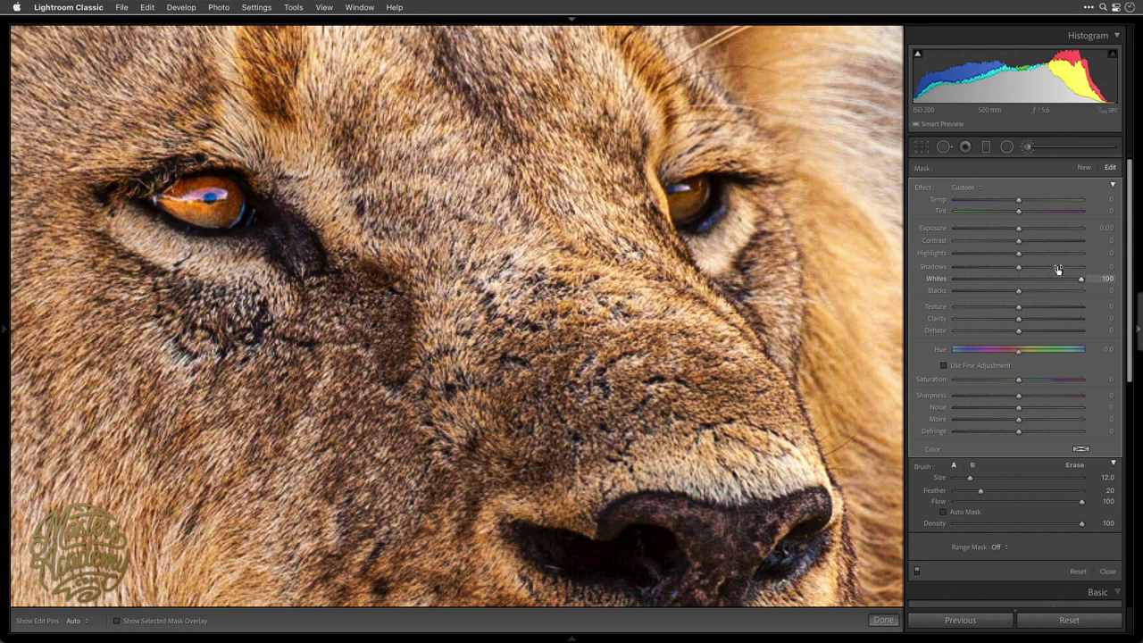
drag(1018, 229, 1022, 266)
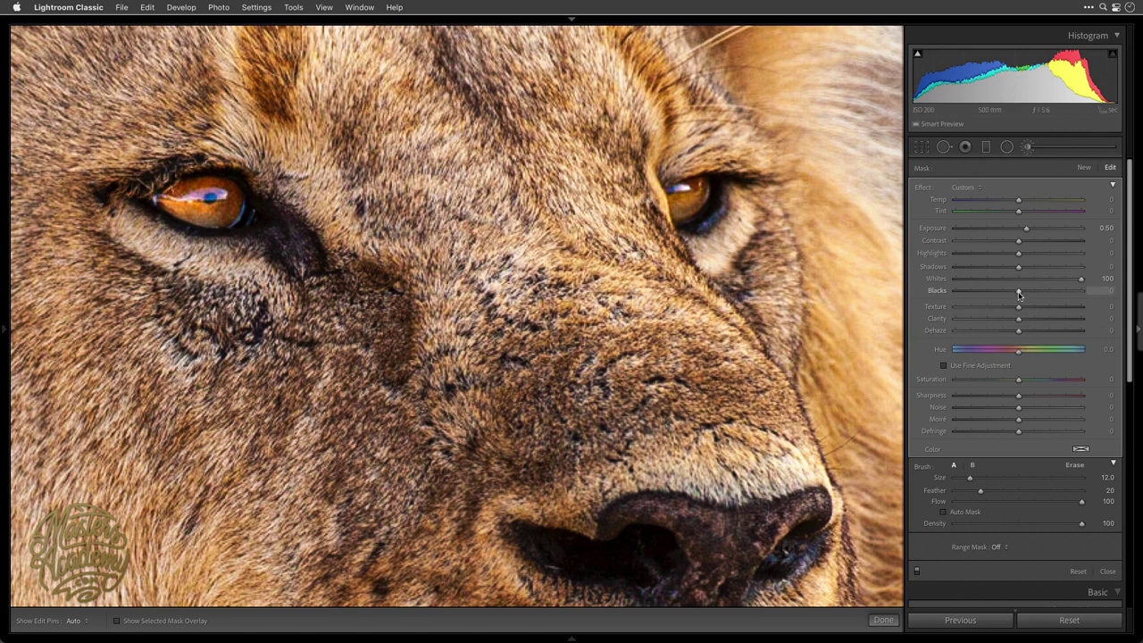
mouse_move(1004, 294)
mouse_down()
mouse_move(1034, 289)
mouse_move(1022, 294)
mouse_up()
drag(1017, 295, 1006, 293)
drag(1026, 229, 1029, 232)
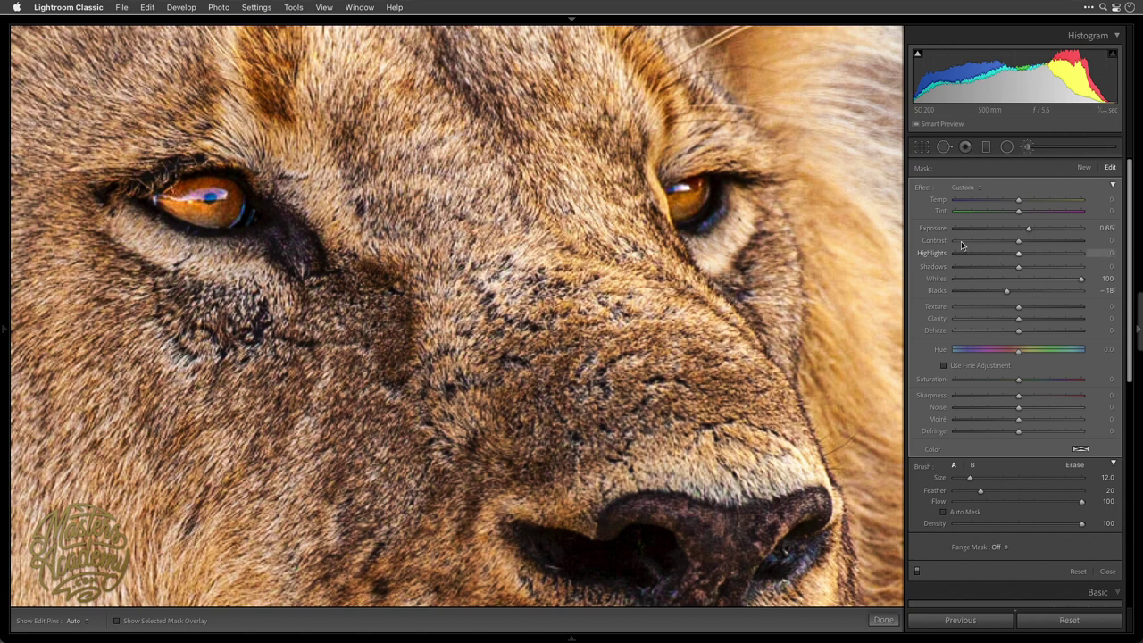
Fit the whole photo in view and compare it with the brush adjustments switched off and on.
mouse_move(4, 192)
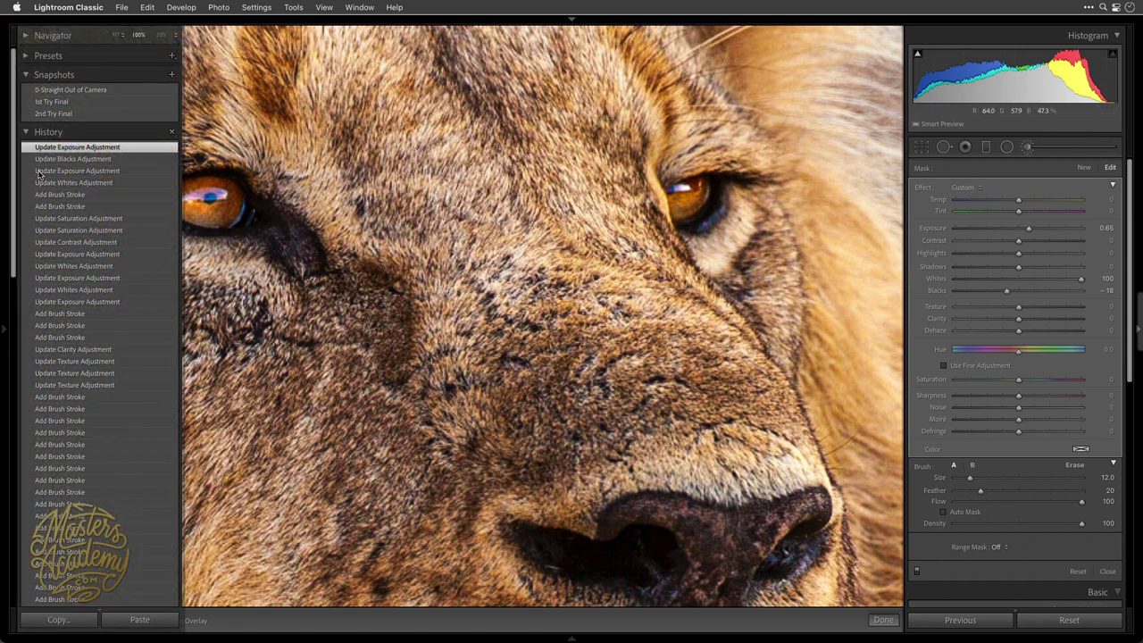
click(114, 36)
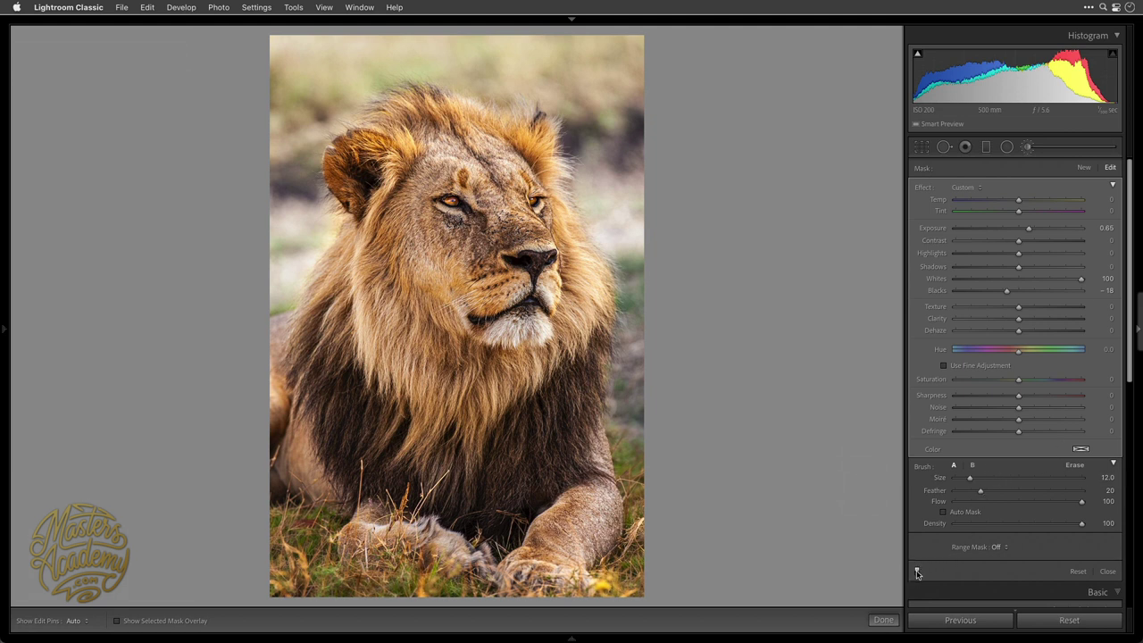
click(917, 573)
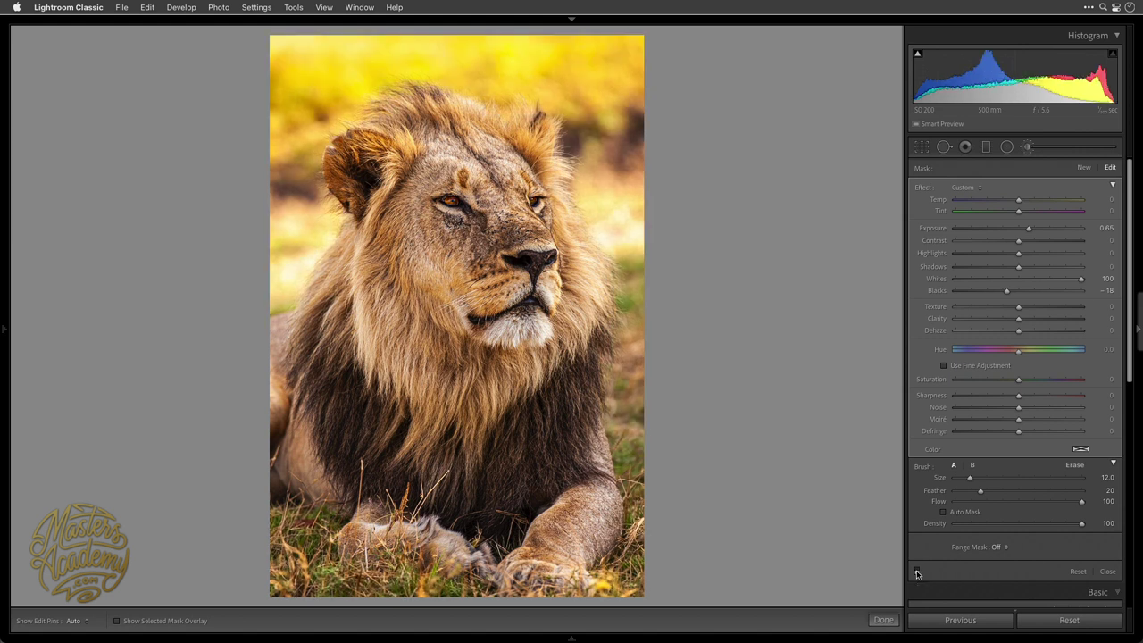
click(917, 573)
click(917, 572)
click(917, 572)
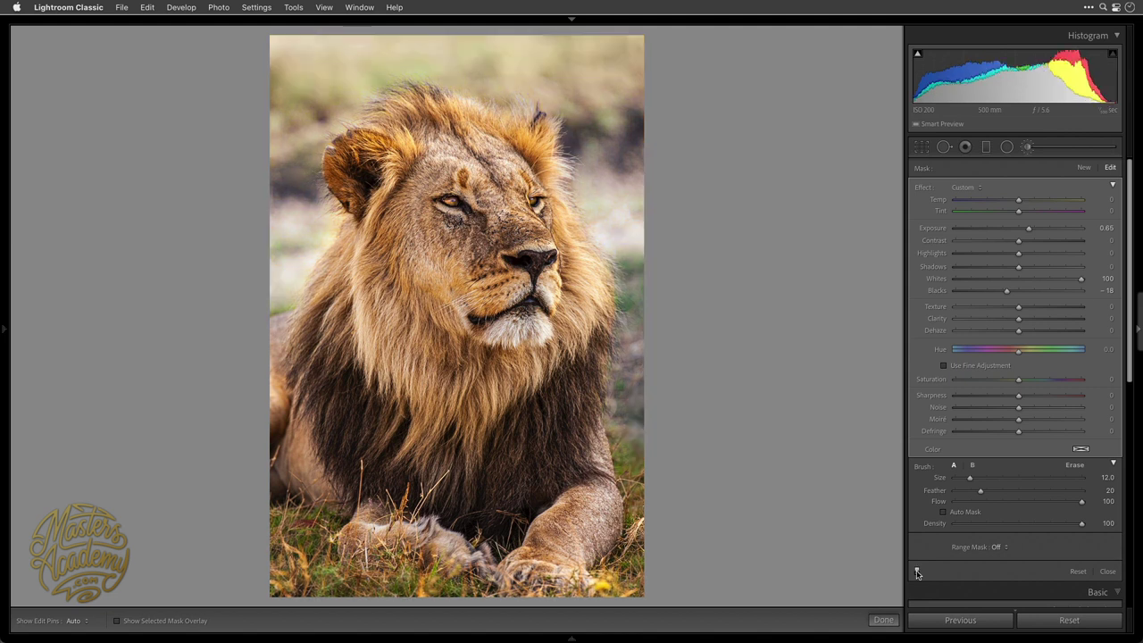
click(917, 572)
click(917, 572)
Close the Adjustment Brush, reset all develop settings to view the original photo, and undo the reset.
key(k)
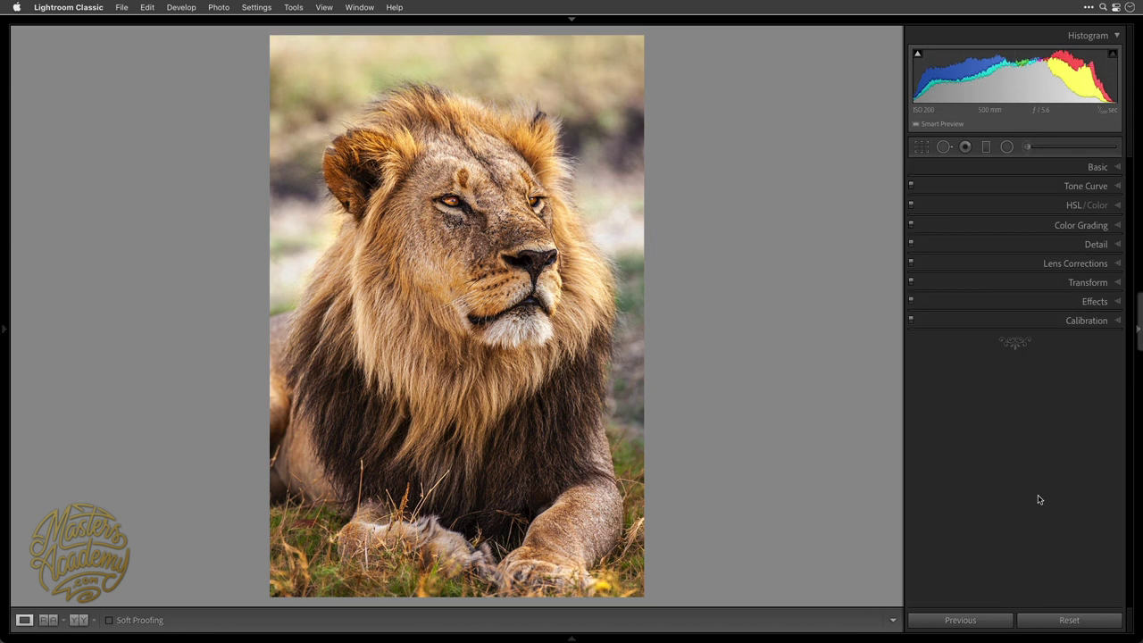
click(1062, 620)
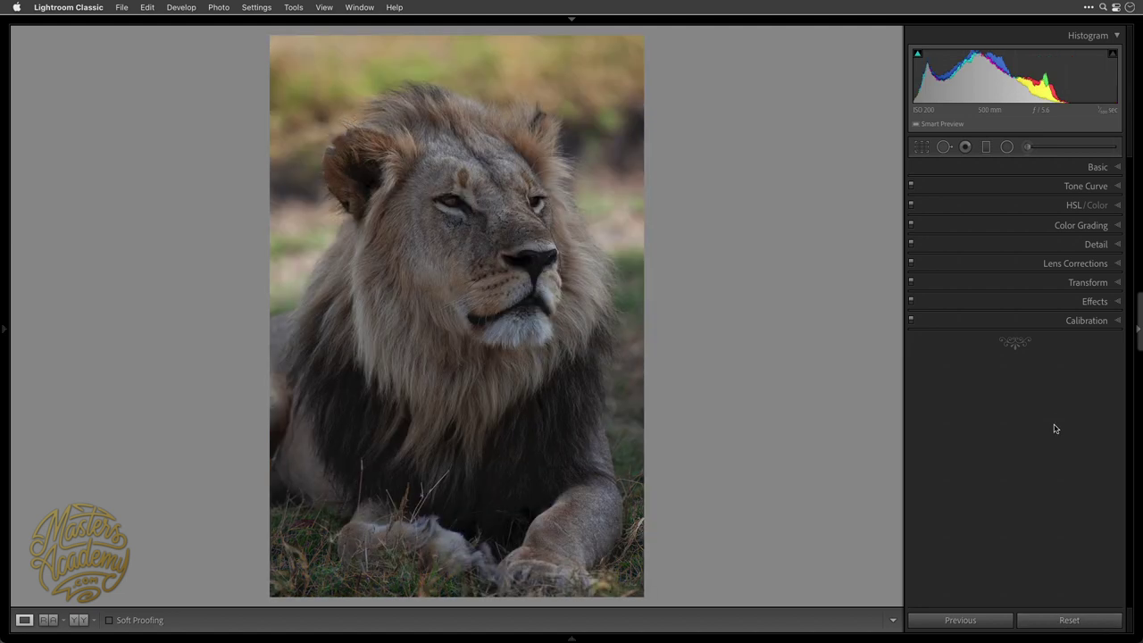
key(super+z)
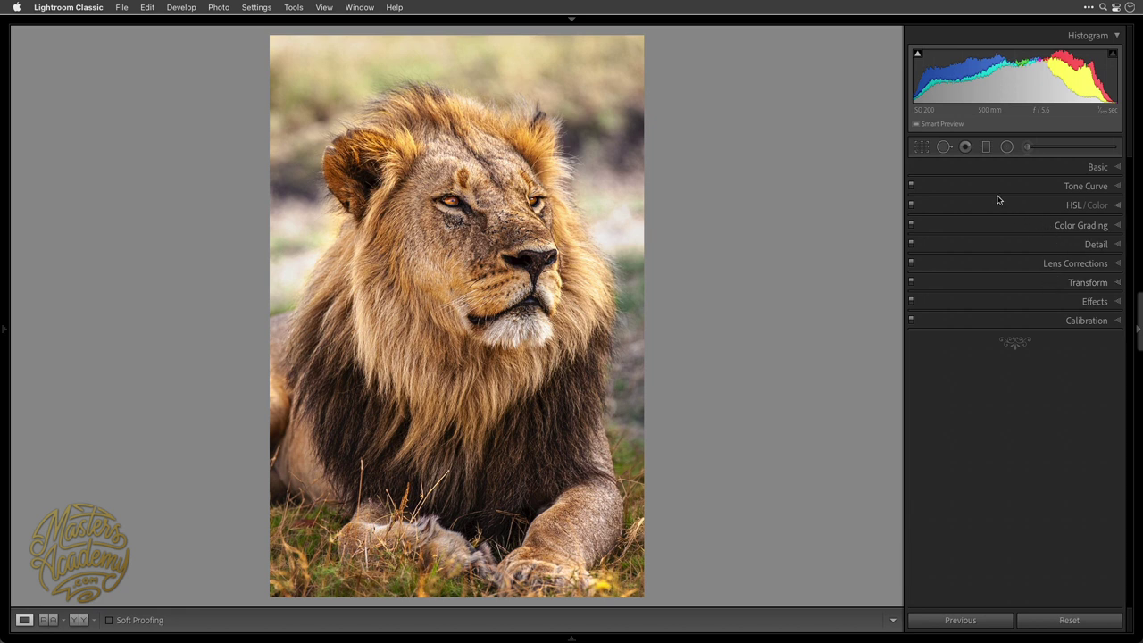
Heal the patch at the photo's edge beside the lion's flank with a size 53, feather 0 Heal brush, and reposition its source.
click(943, 147)
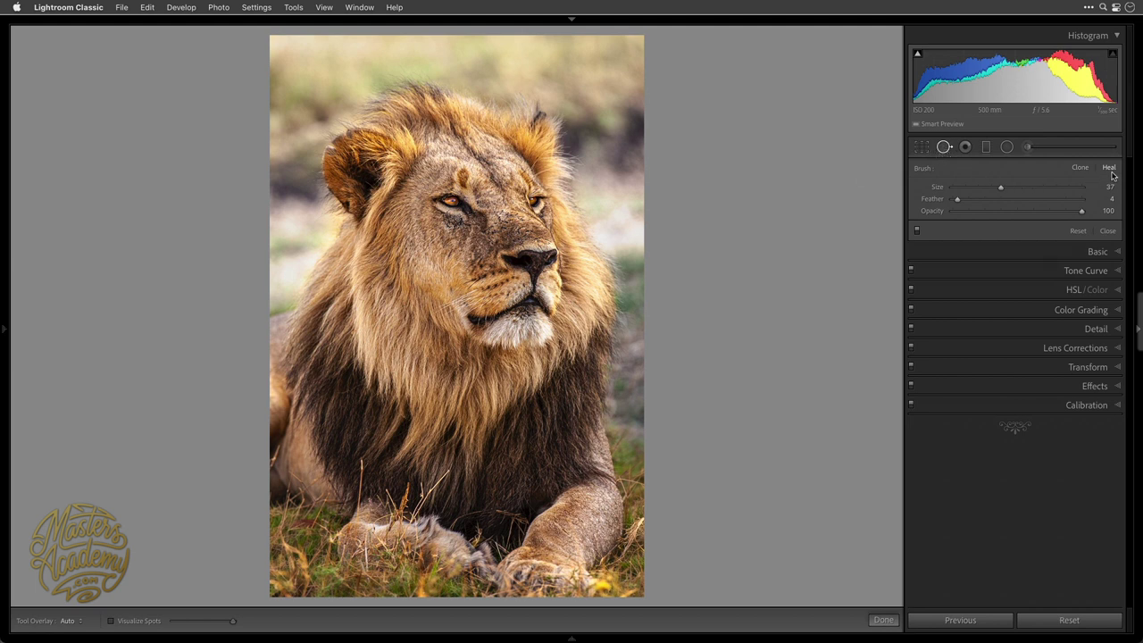
drag(957, 199, 944, 202)
scroll(288, 460, up, 5)
scroll(287, 460, down, 3)
drag(278, 446, 275, 457)
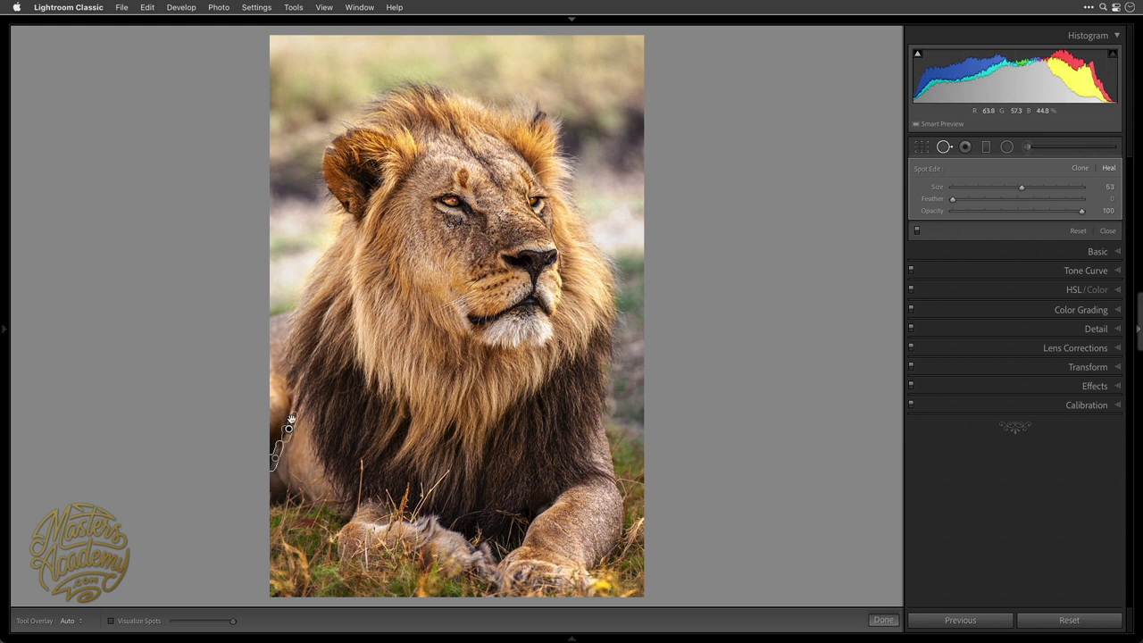
mouse_move(289, 429)
mouse_down()
mouse_move(562, 395)
mouse_move(628, 408)
mouse_move(633, 399)
mouse_up()
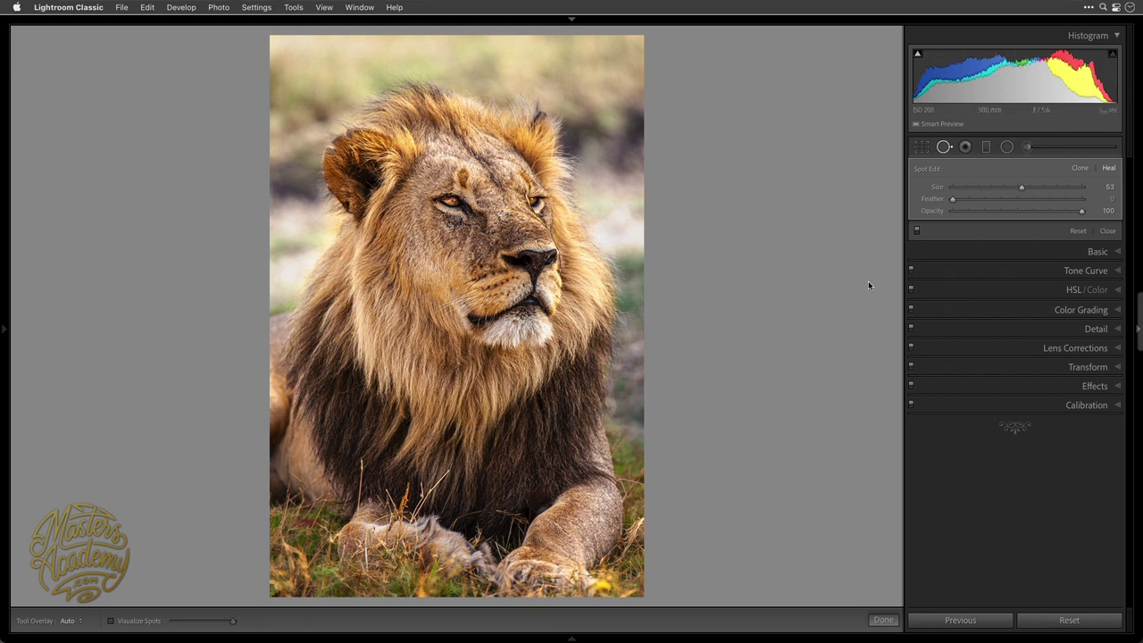